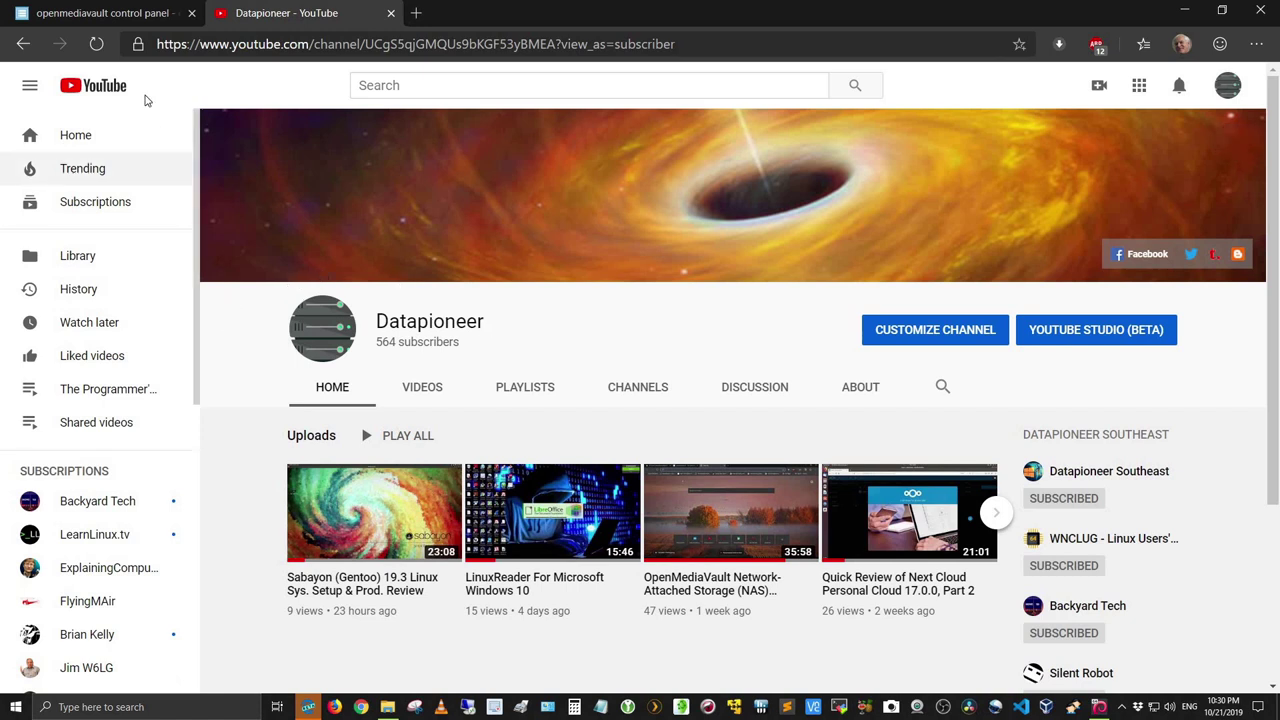
# Step: Log in as admin and view the General Settings: port 80, 60-minute auto logout, SSL on 443
pyautogui.click(101, 15)
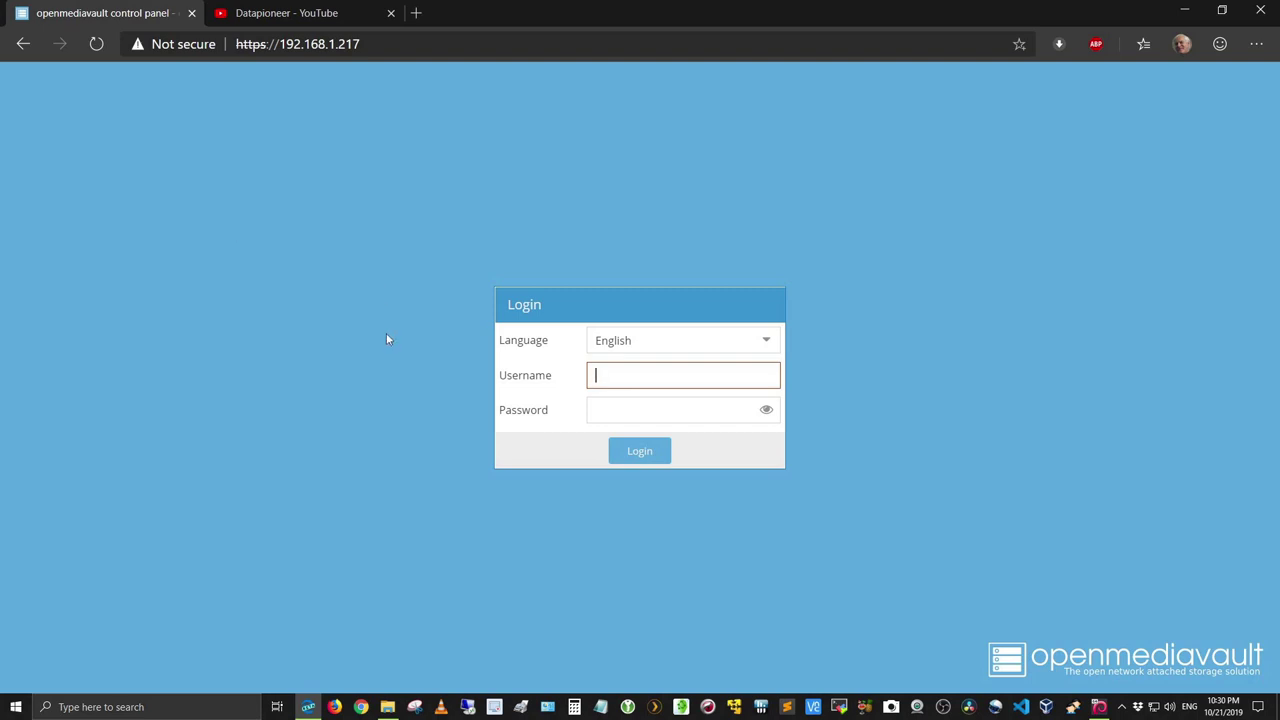
pyautogui.write('admin')
pyautogui.press('Tab')
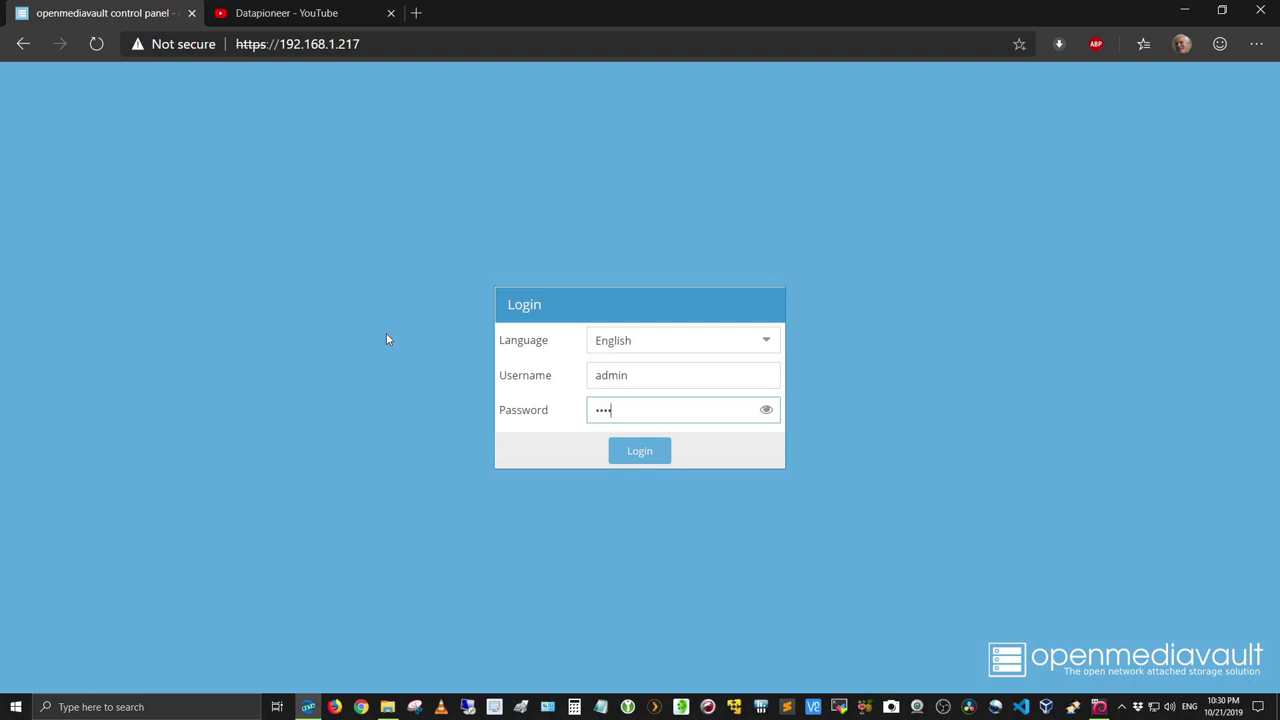
pyautogui.press('Return')
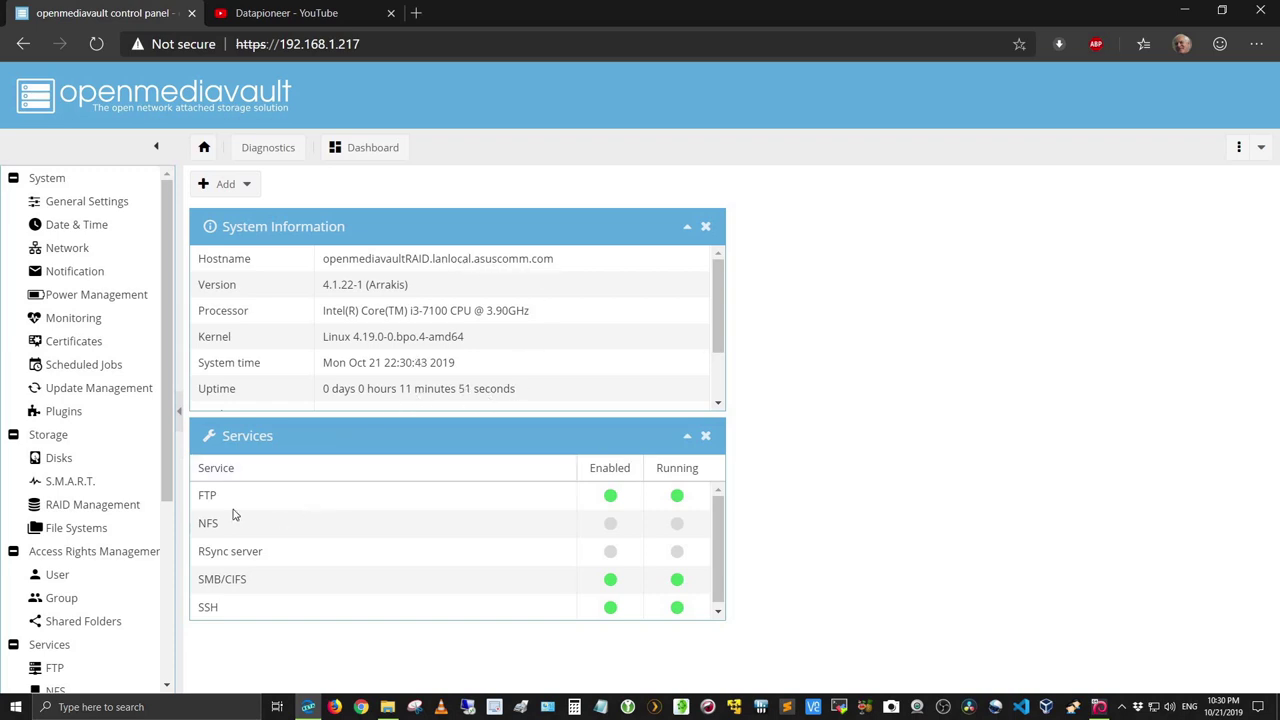
pyautogui.click(90, 210)
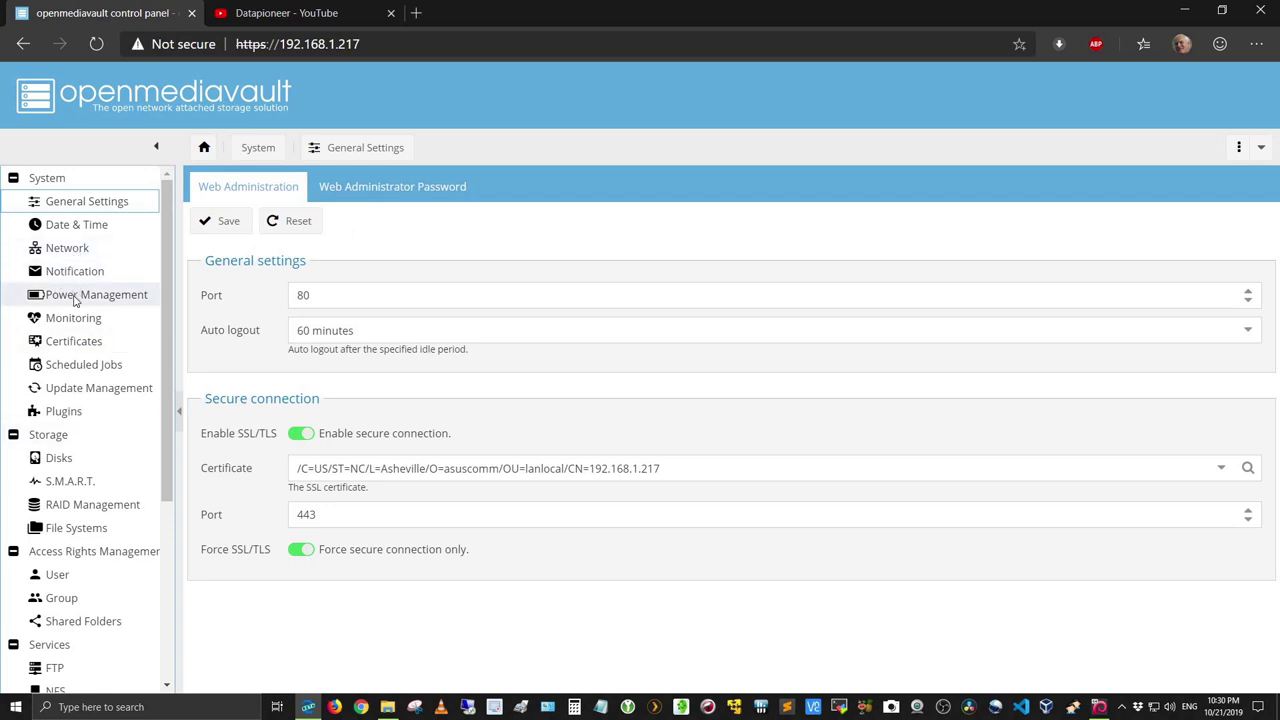
# Step: Show the Disks page listing the 32 GiB, three 100 GiB and 931.32 GiB drives
pyautogui.click(55, 457)
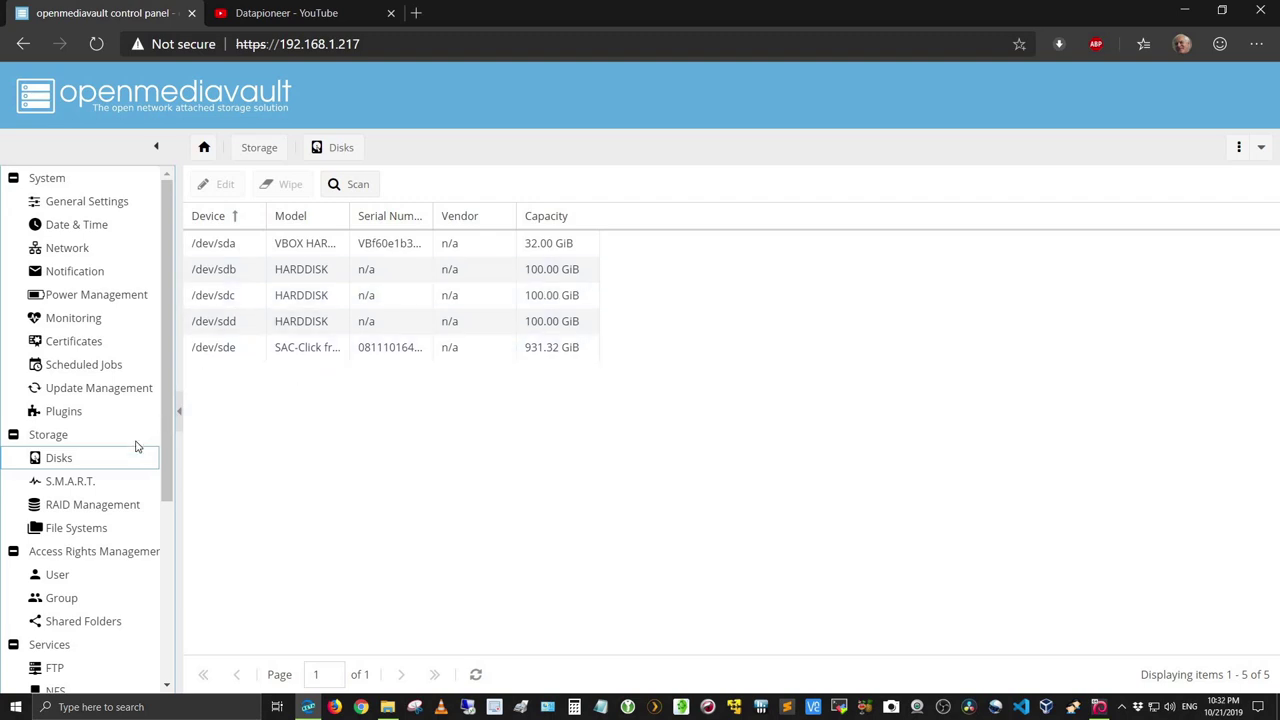
pyautogui.scroll(-3, 127, 438)
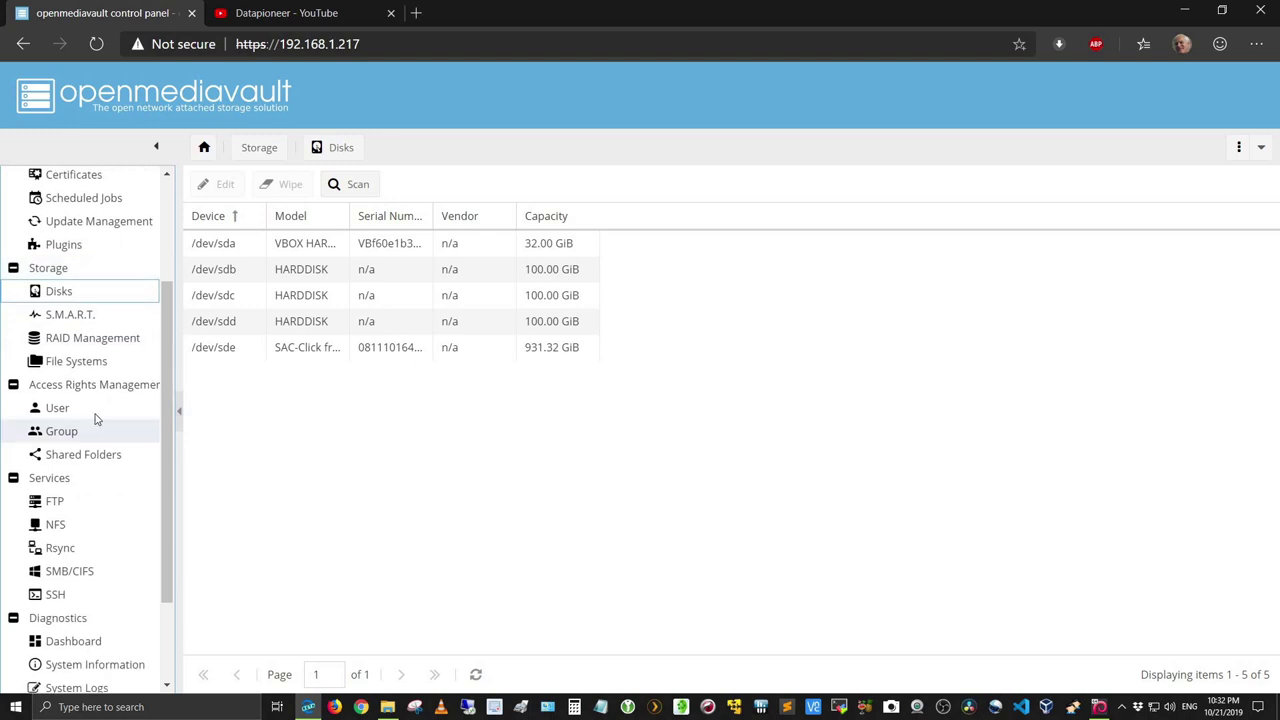
# Step: Open RAID Management and widen the Name column to reveal openmediavaultRAID:NASRAID on /dev/md0
pyautogui.click(98, 340)
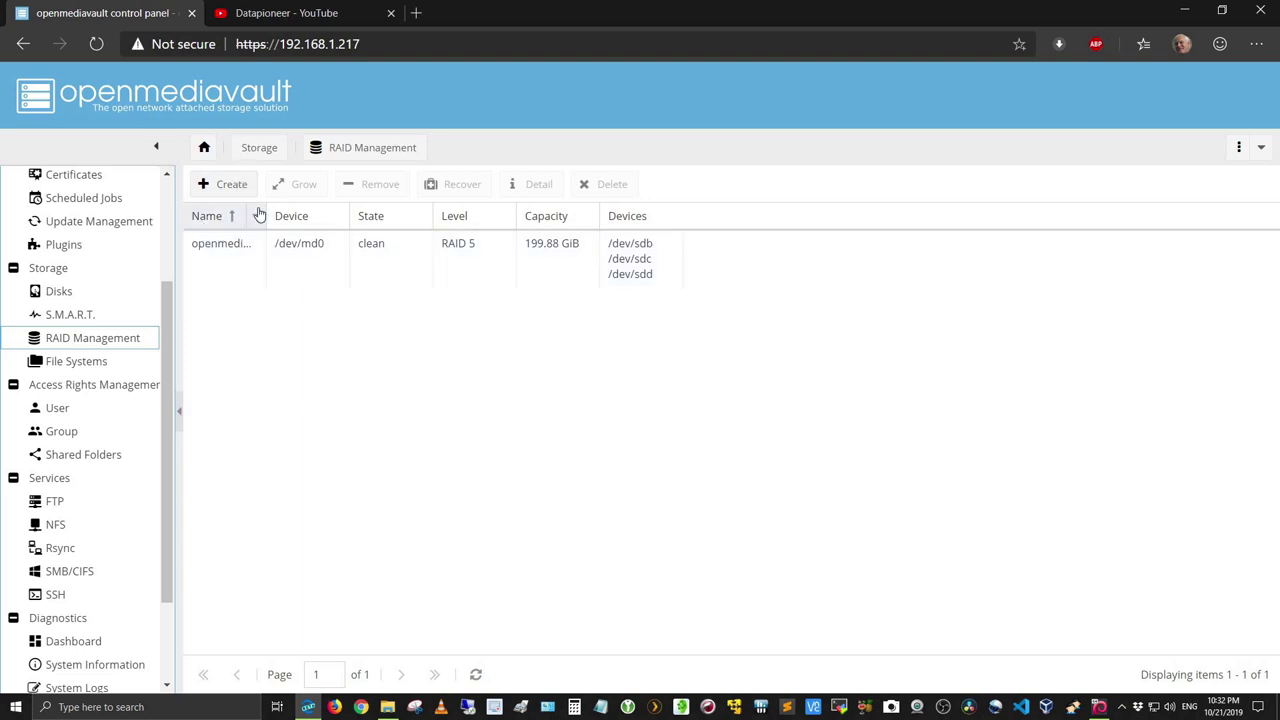
pyautogui.moveTo(265, 213); pyautogui.dragTo(330, 216)
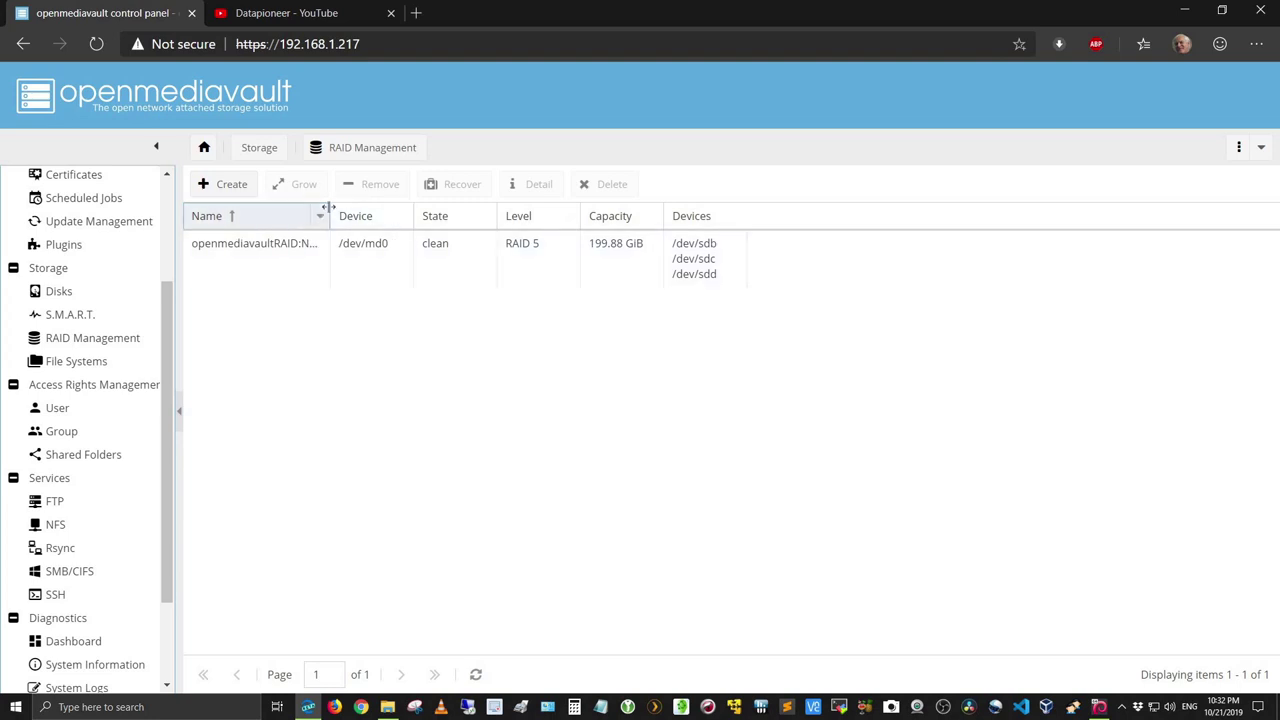
pyautogui.moveTo(331, 208); pyautogui.dragTo(370, 207)
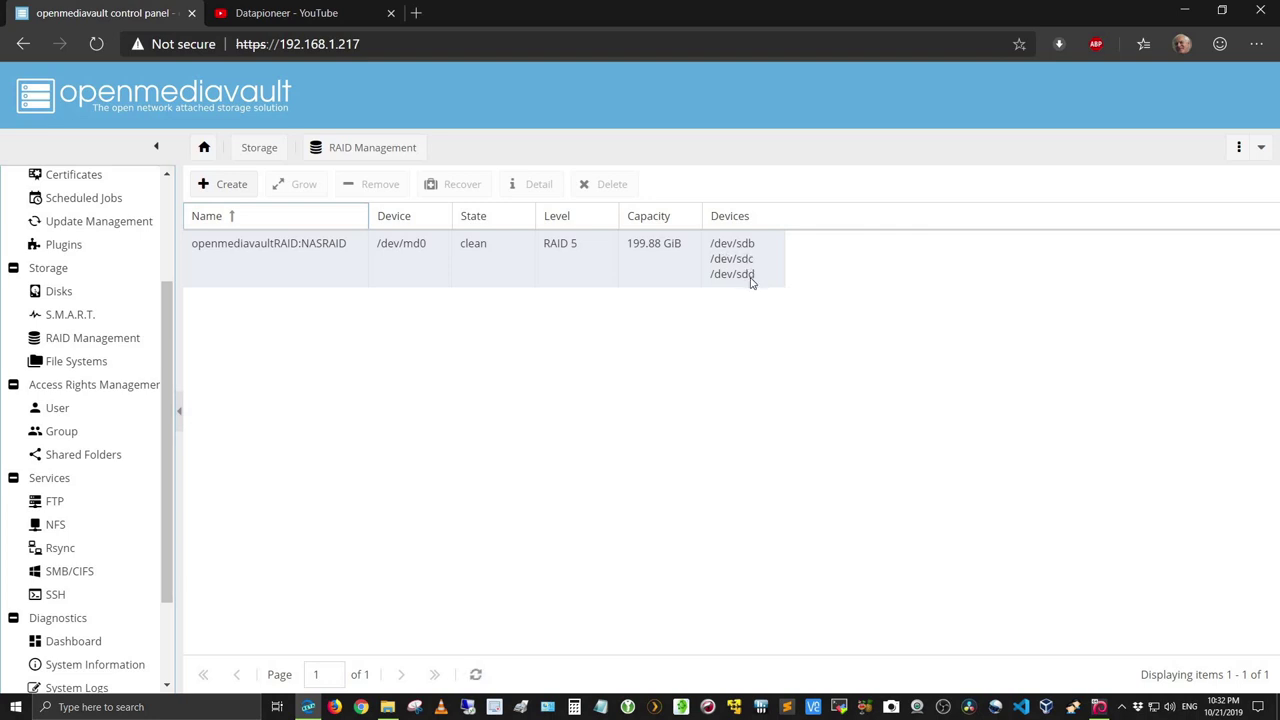
# Step: Show the File Systems list, including the mounted 195.74 GiB ext4 raid5 volume on /dev/md0
pyautogui.click(80, 365)
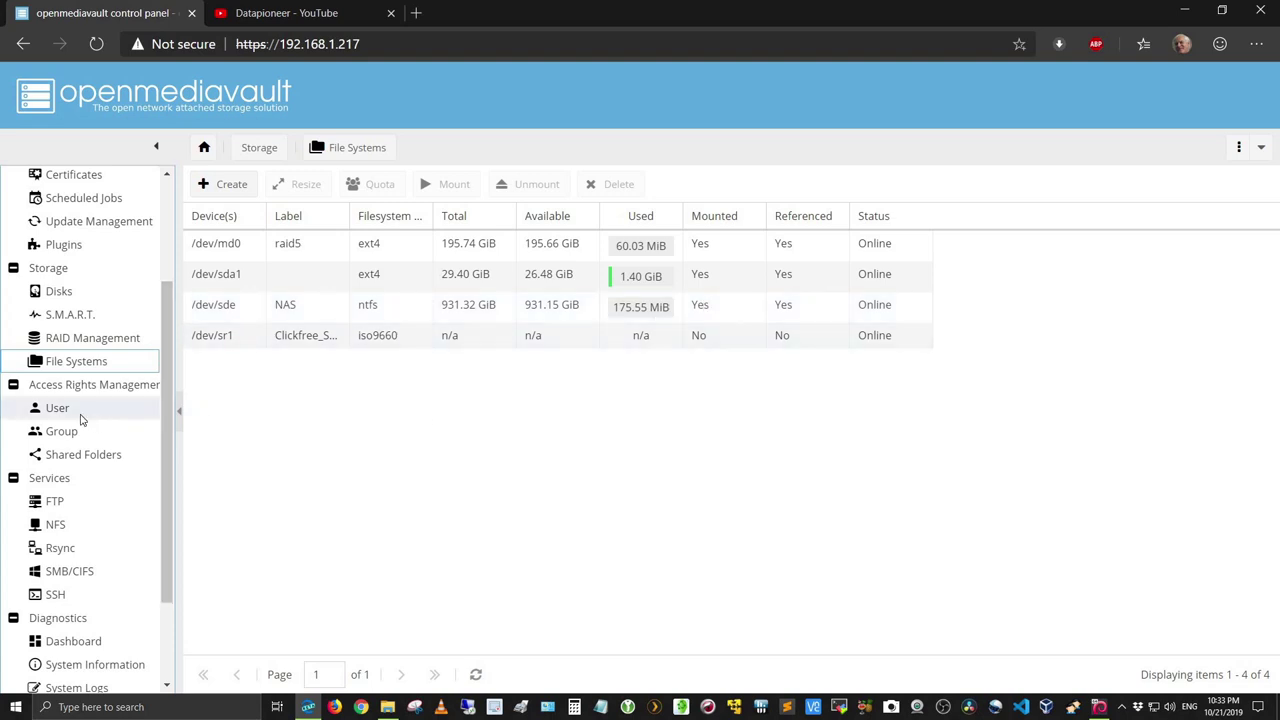
# Step: View the single admin user with its Comment column widened, then the empty Group list
pyautogui.click(60, 410)
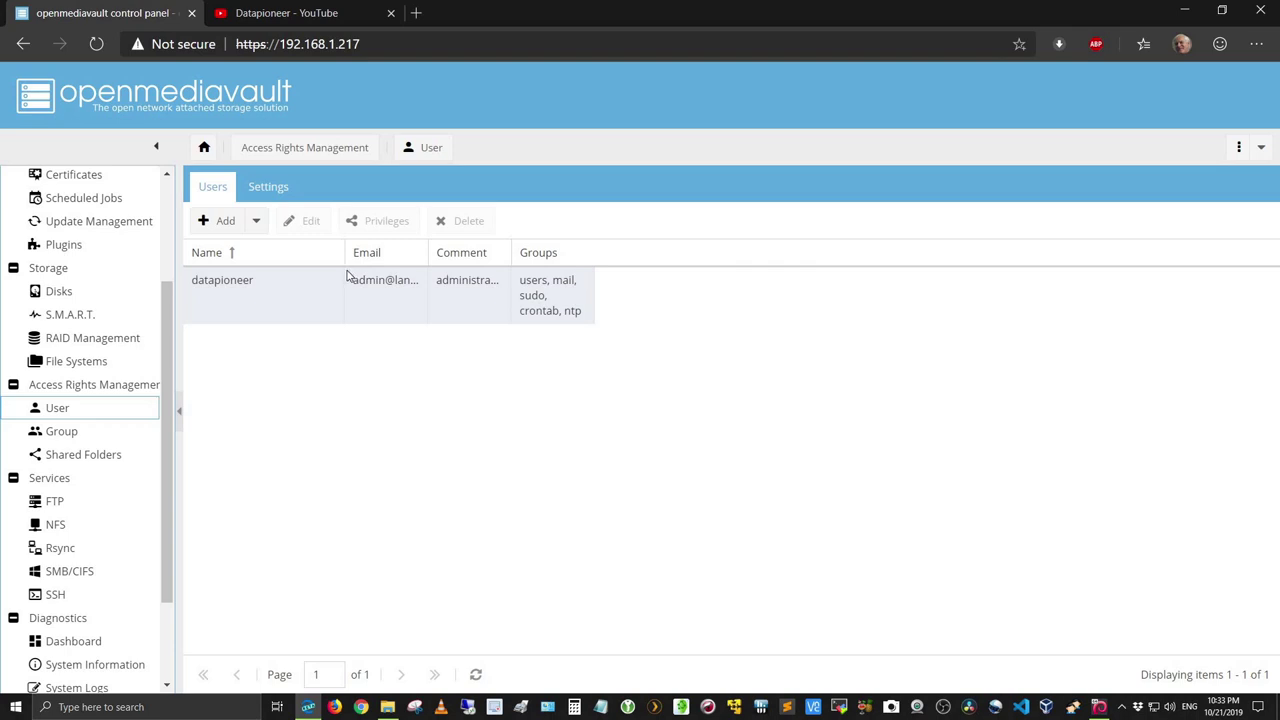
pyautogui.moveTo(512, 252); pyautogui.dragTo(666, 243)
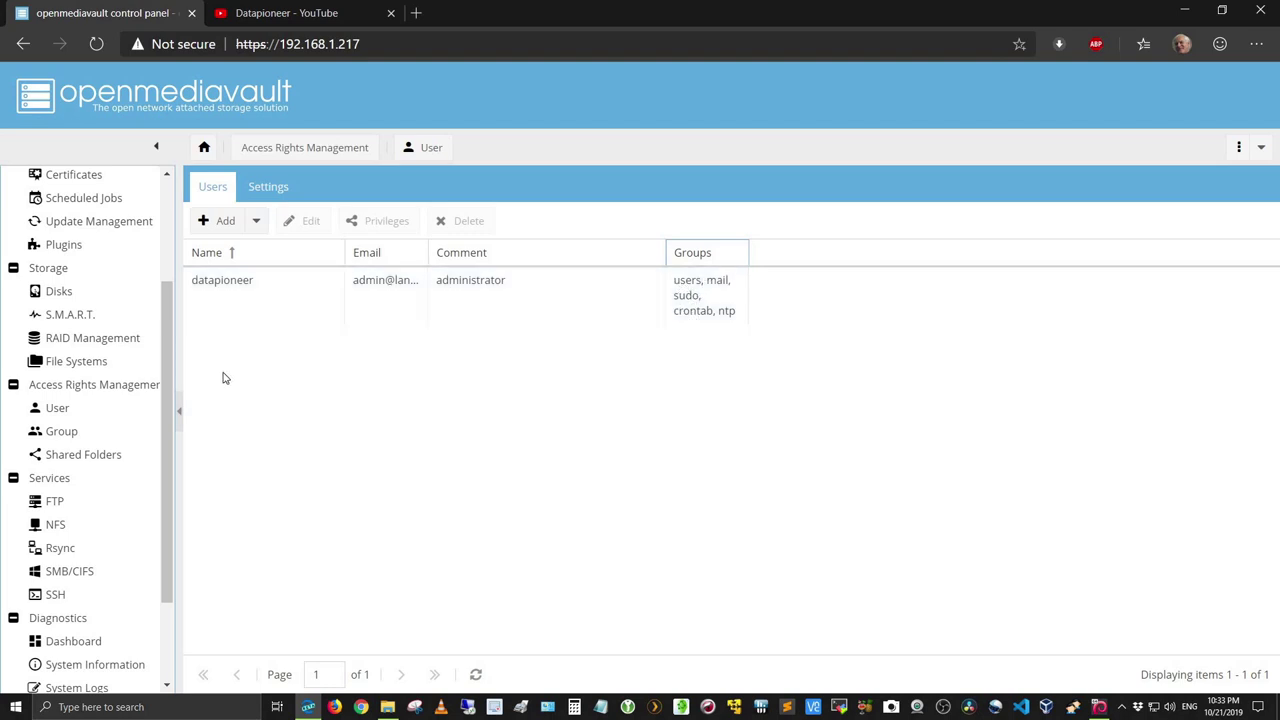
pyautogui.click(75, 438)
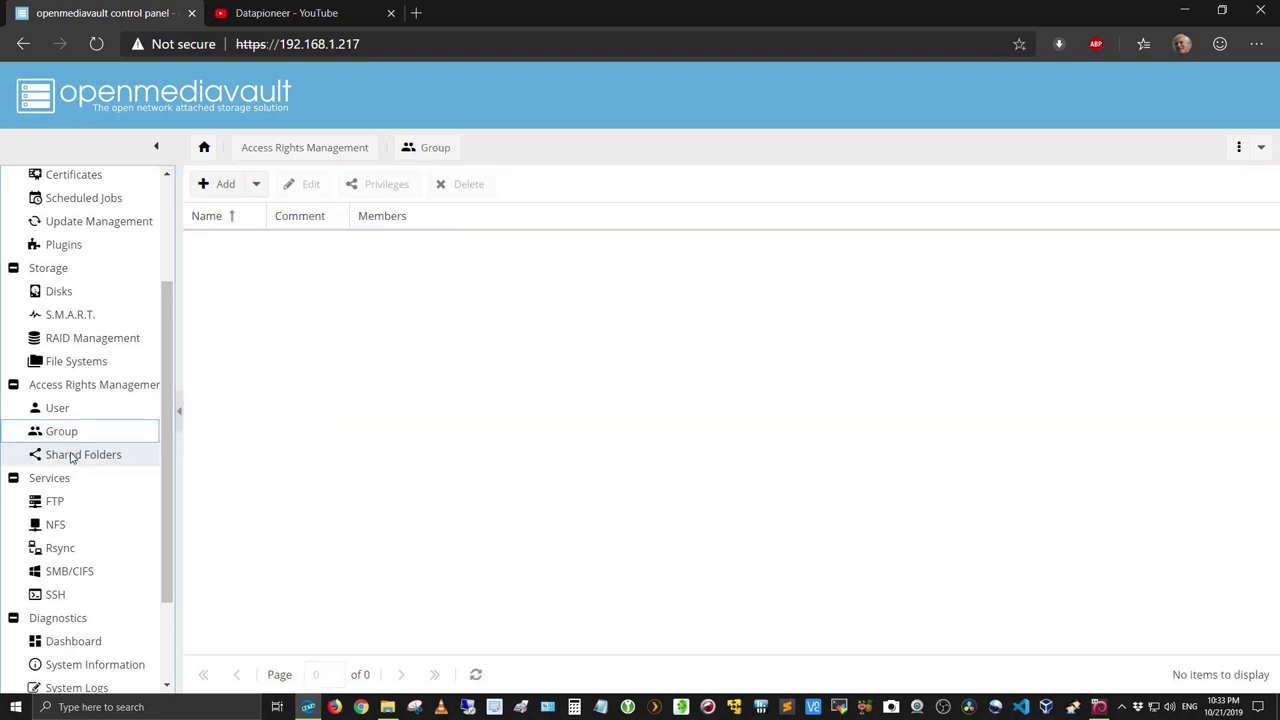
# Step: List Shared Folders, widening Relative Path, Name and Comment so Public_Terabyte is fully readable
pyautogui.click(129, 450)
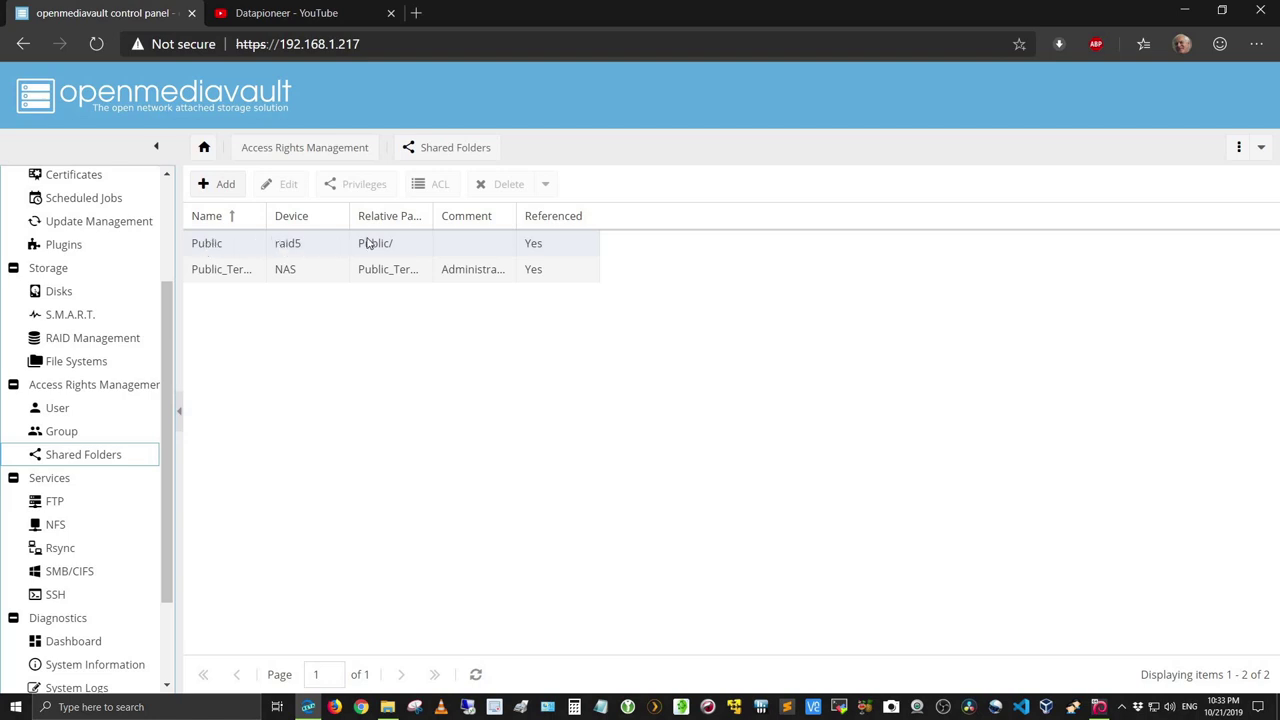
pyautogui.moveTo(432, 222); pyautogui.dragTo(467, 228)
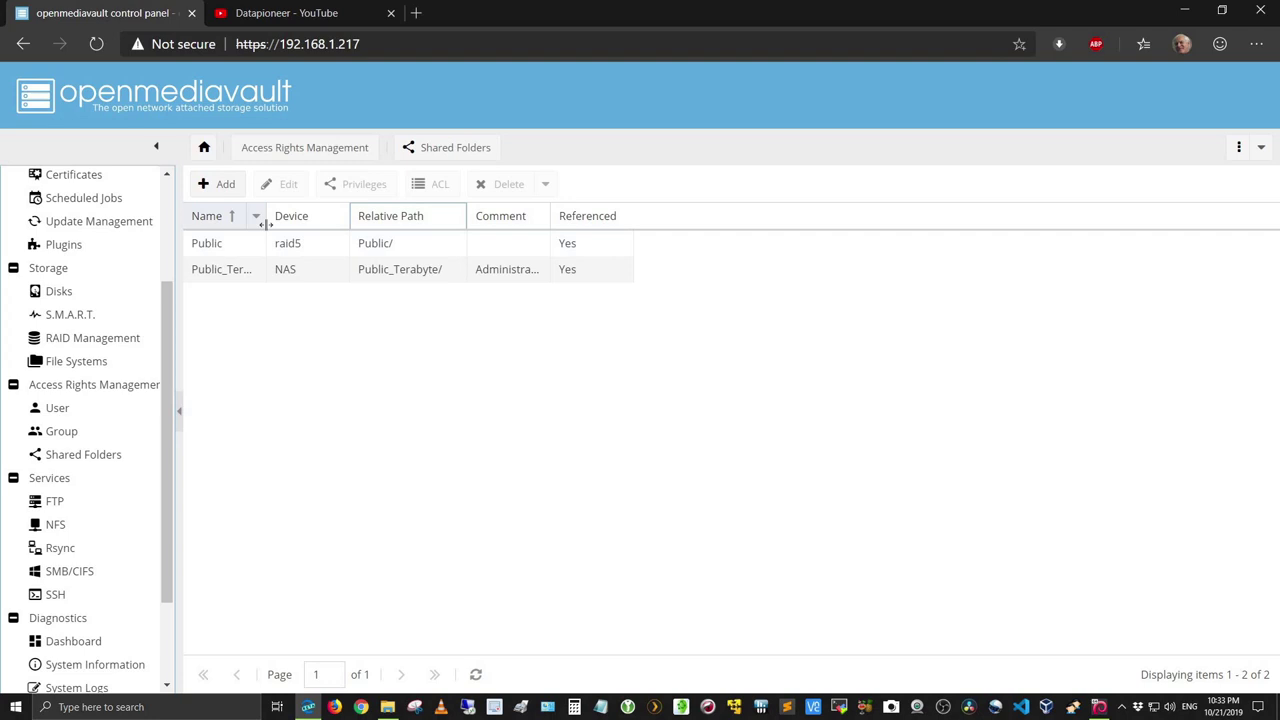
pyautogui.moveTo(266, 222); pyautogui.dragTo(311, 222)
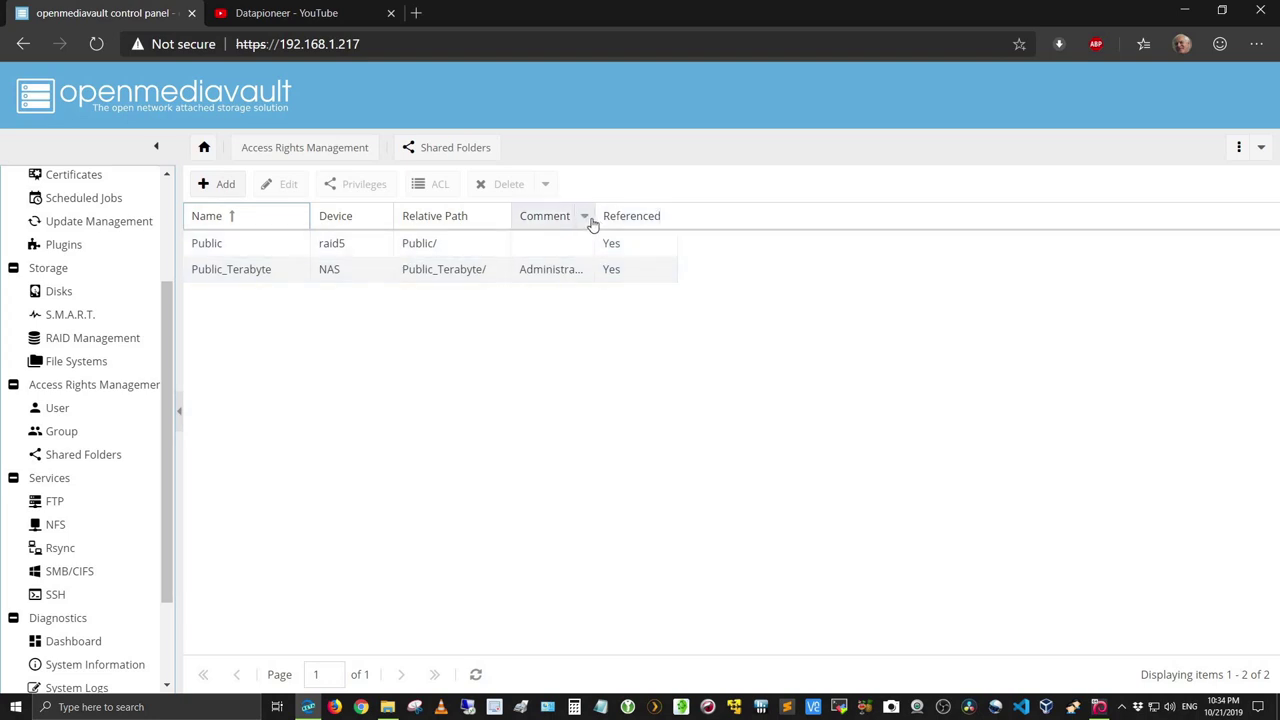
pyautogui.moveTo(588, 218); pyautogui.dragTo(835, 215)
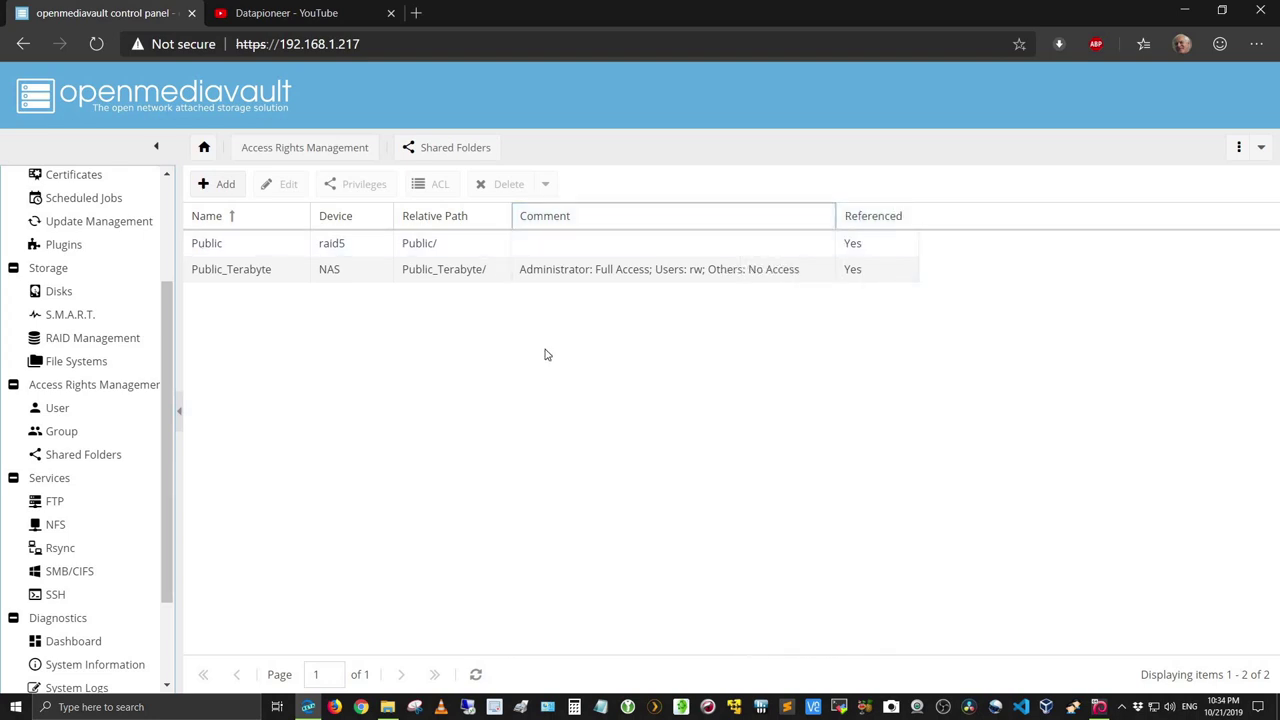
pyautogui.click(62, 509)
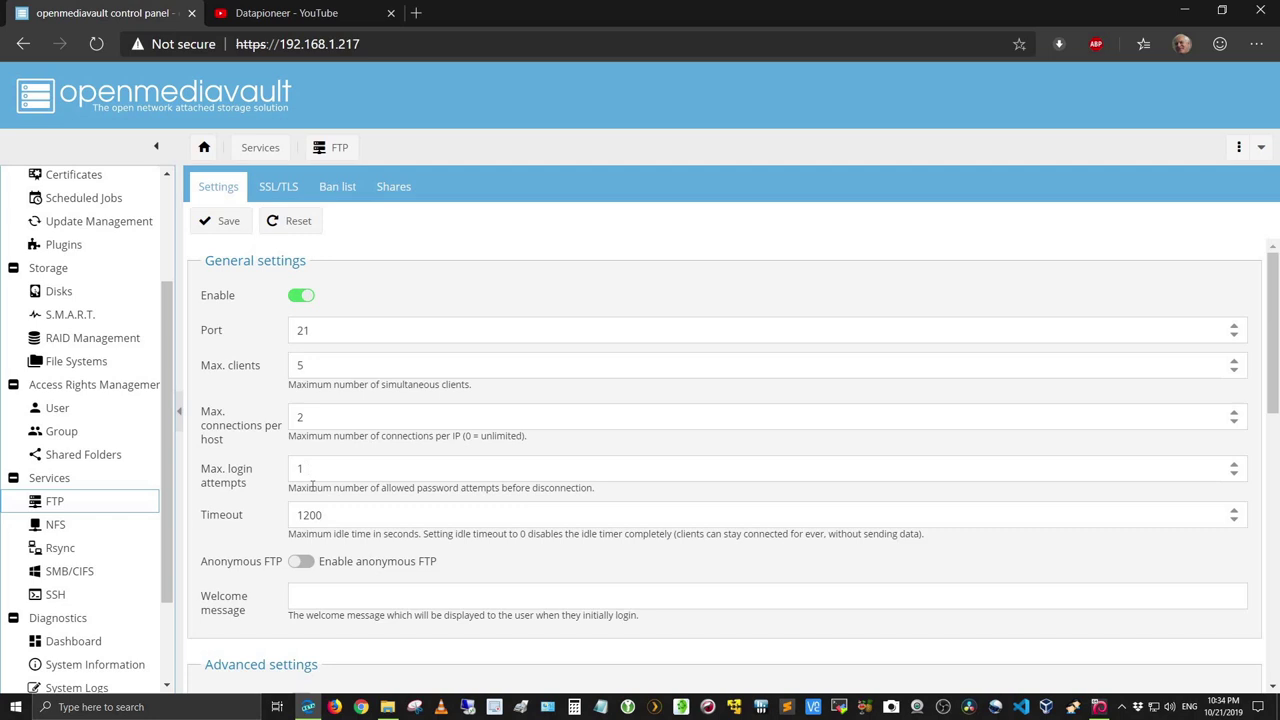
pyautogui.scroll(-2, 333, 563)
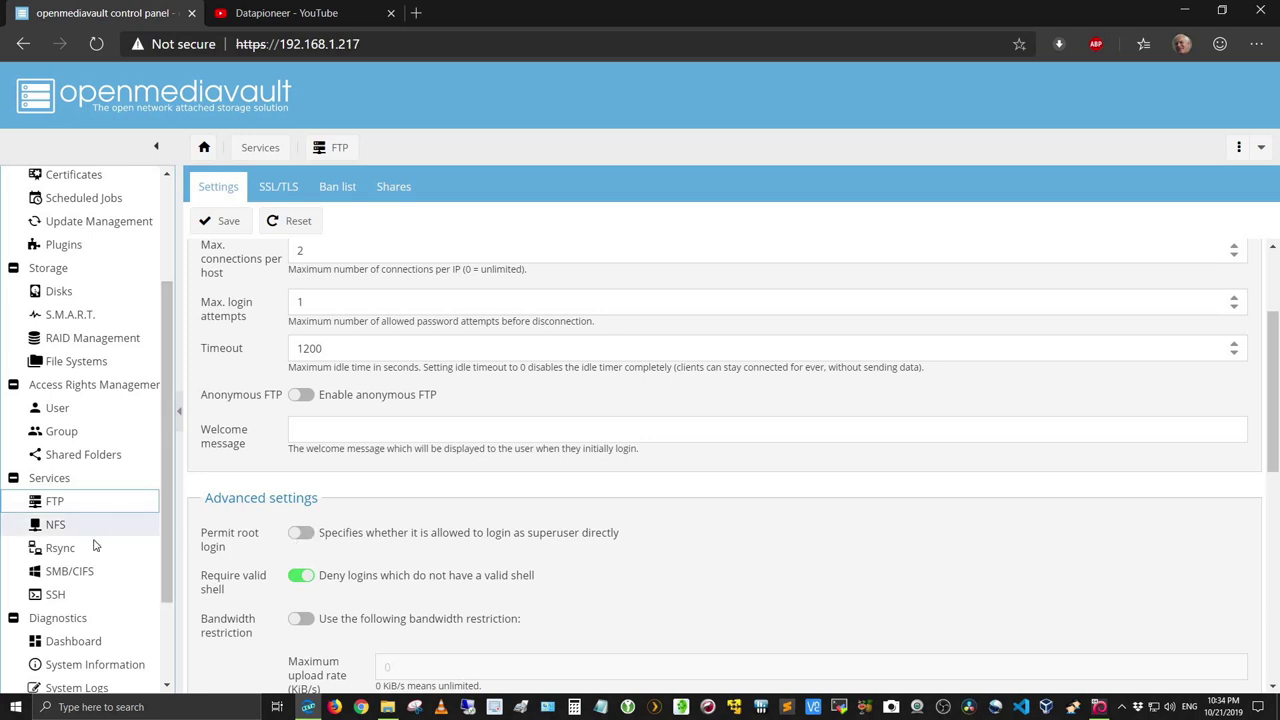
# Step: Show the SMB/CIFS shares Public and Public_Terabyte with Shared folder, Comment and Public columns widened
pyautogui.click(97, 571)
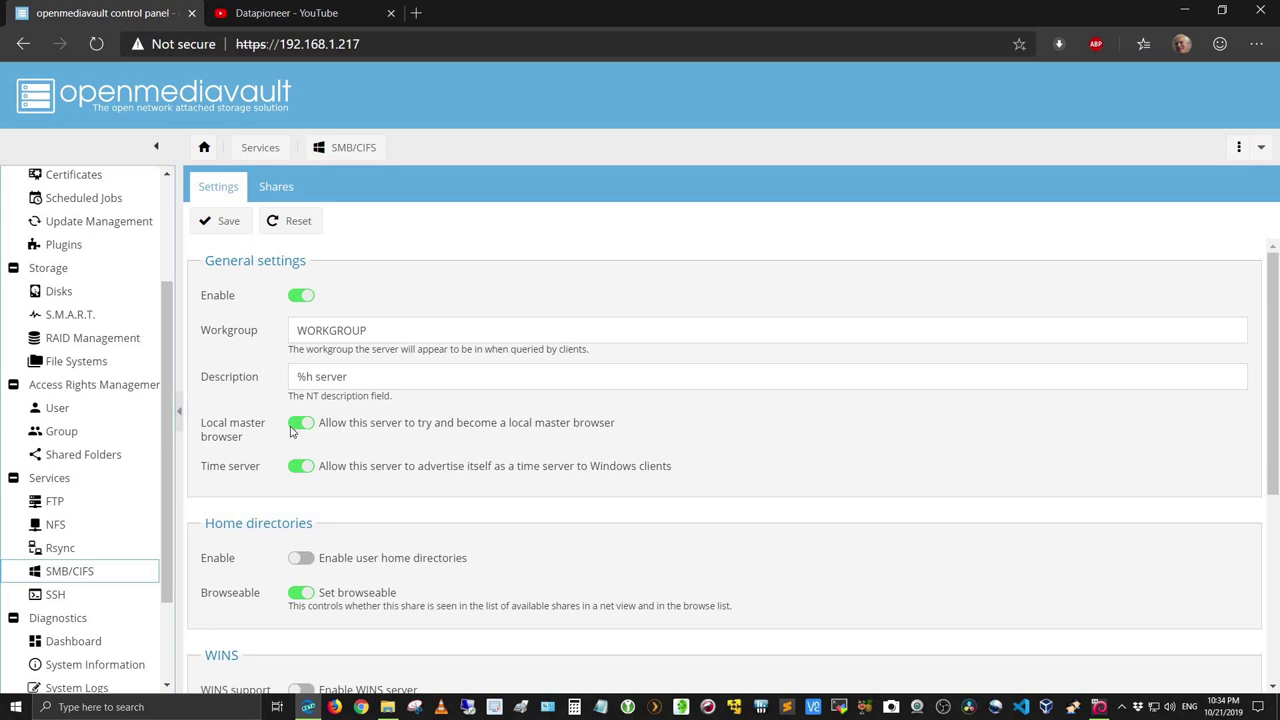
pyautogui.click(270, 198)
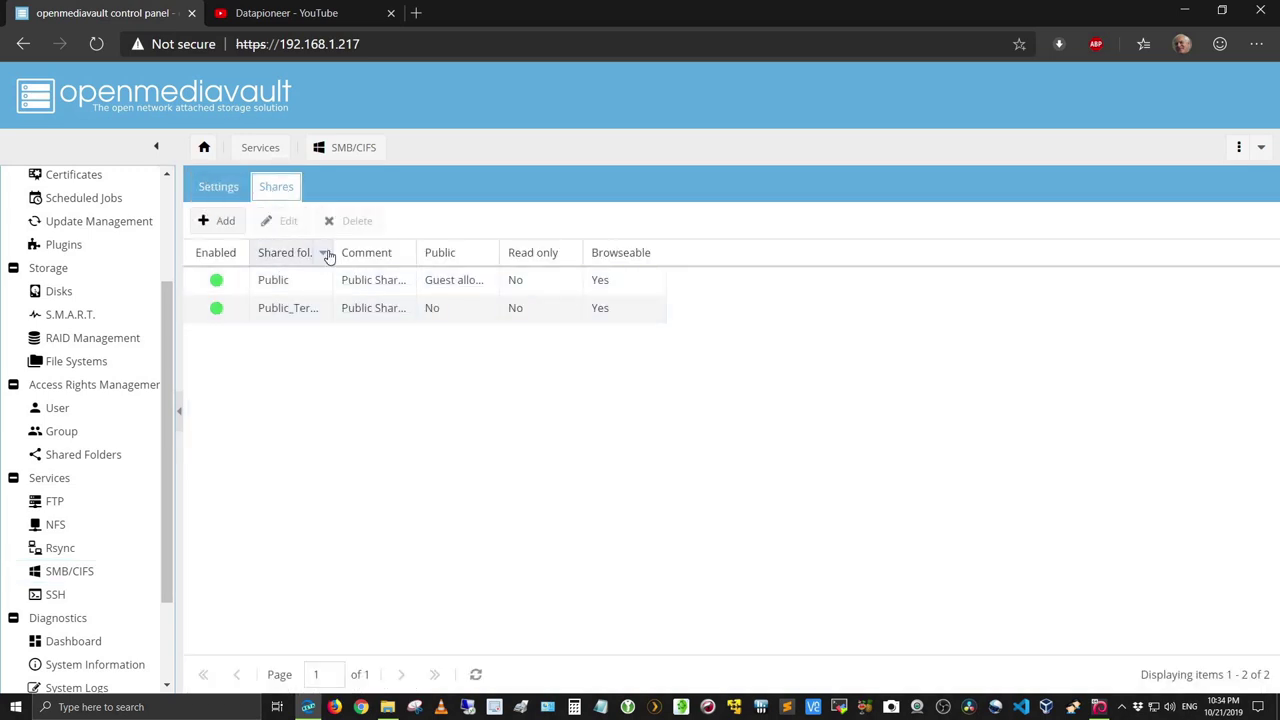
pyautogui.moveTo(333, 253); pyautogui.dragTo(392, 252)
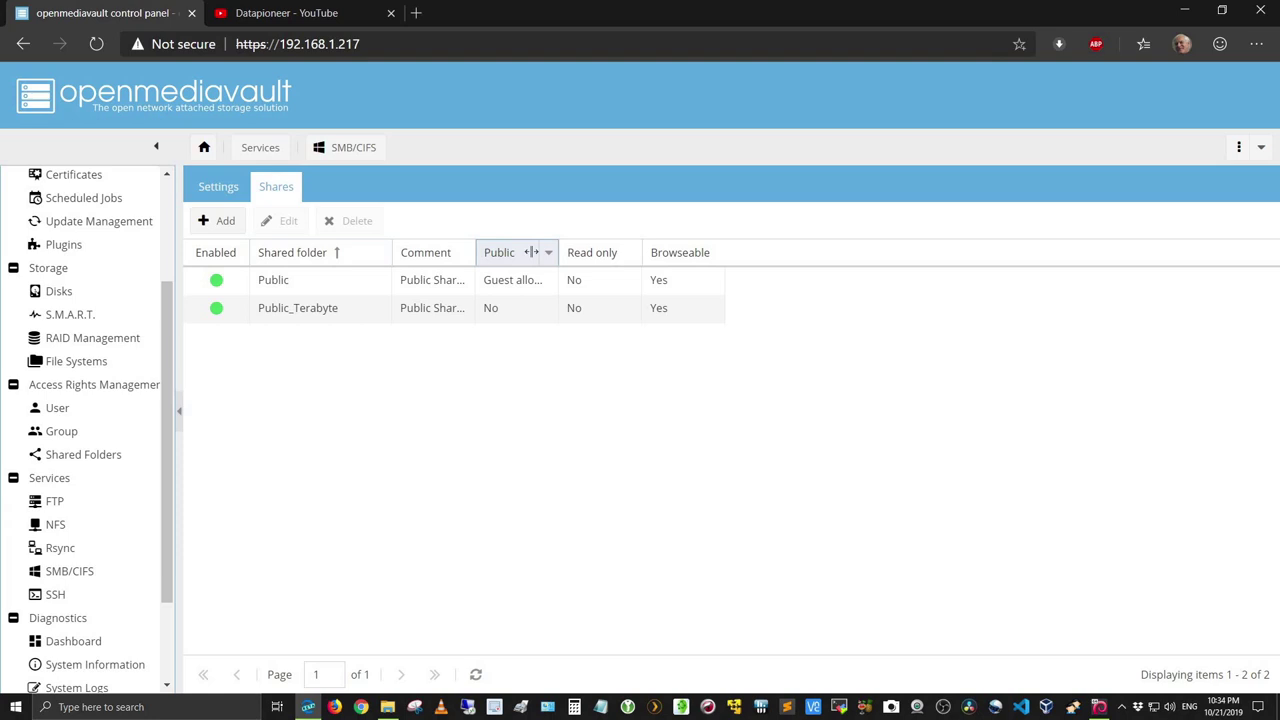
pyautogui.moveTo(476, 252); pyautogui.dragTo(530, 254)
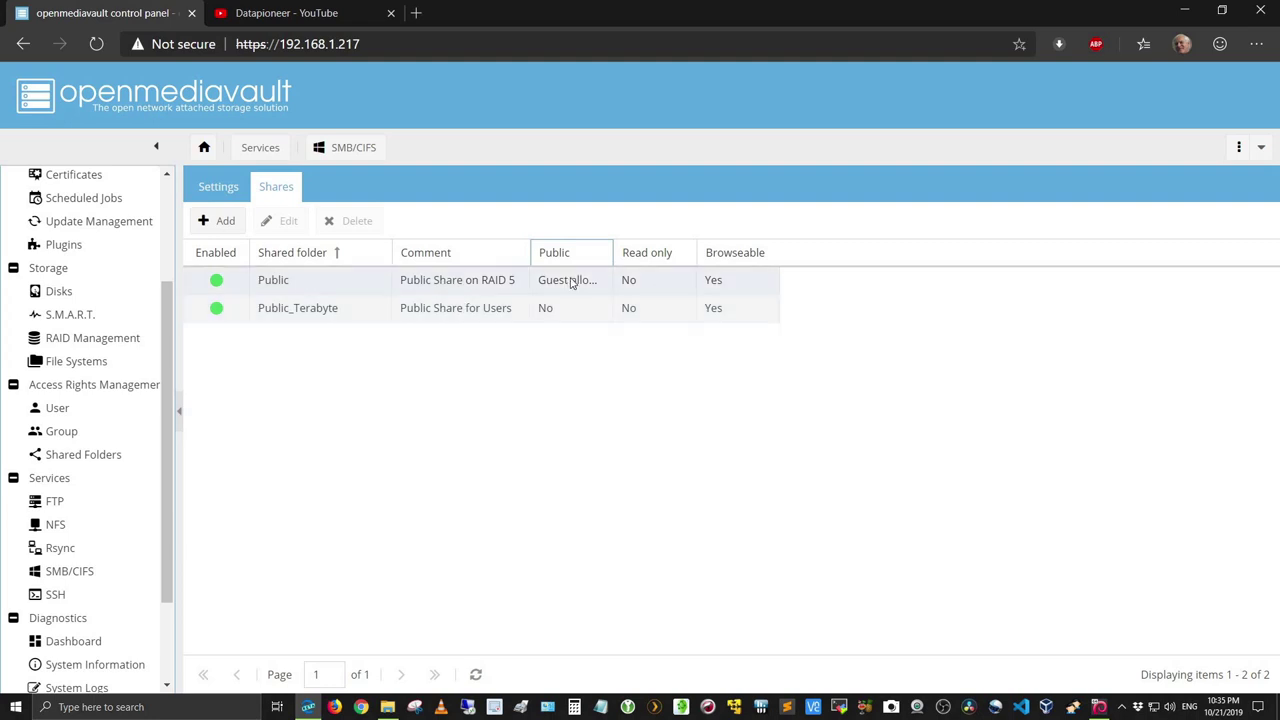
pyautogui.moveTo(612, 252); pyautogui.dragTo(736, 252)
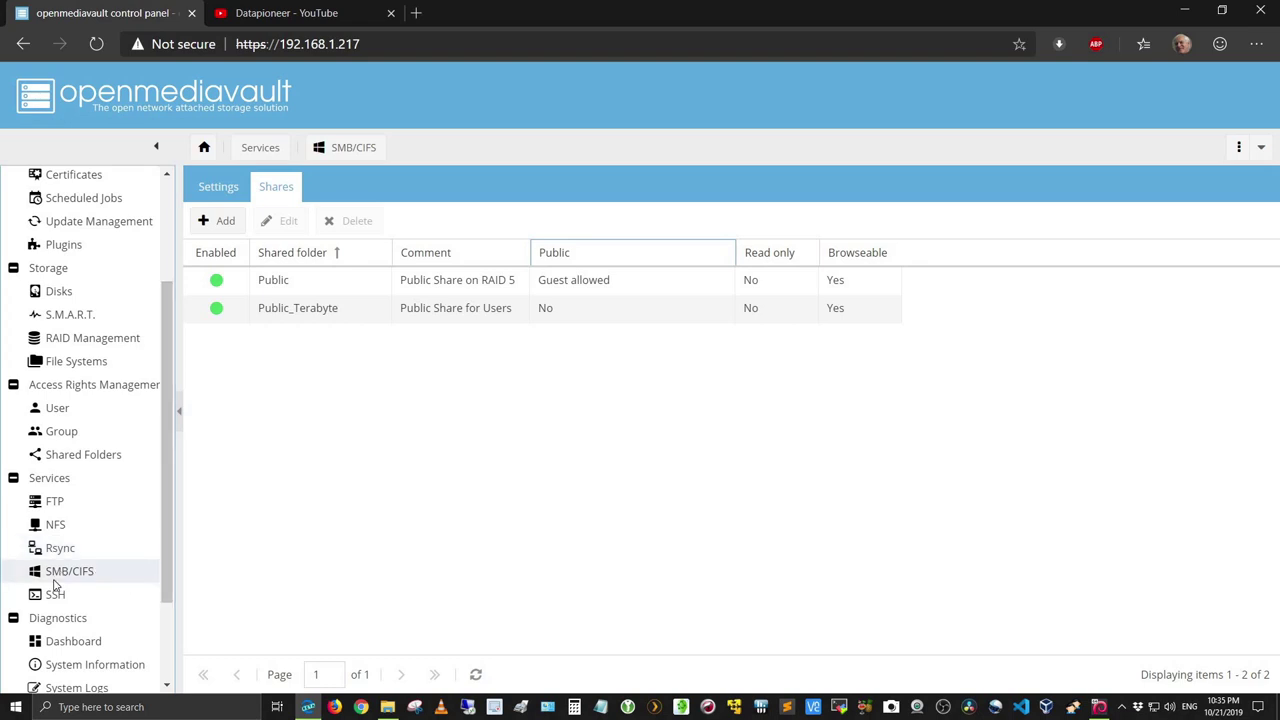
# Step: Review the SSH settings: enabled on port 22 with root login, password and public-key authentication
pyautogui.click(55, 594)
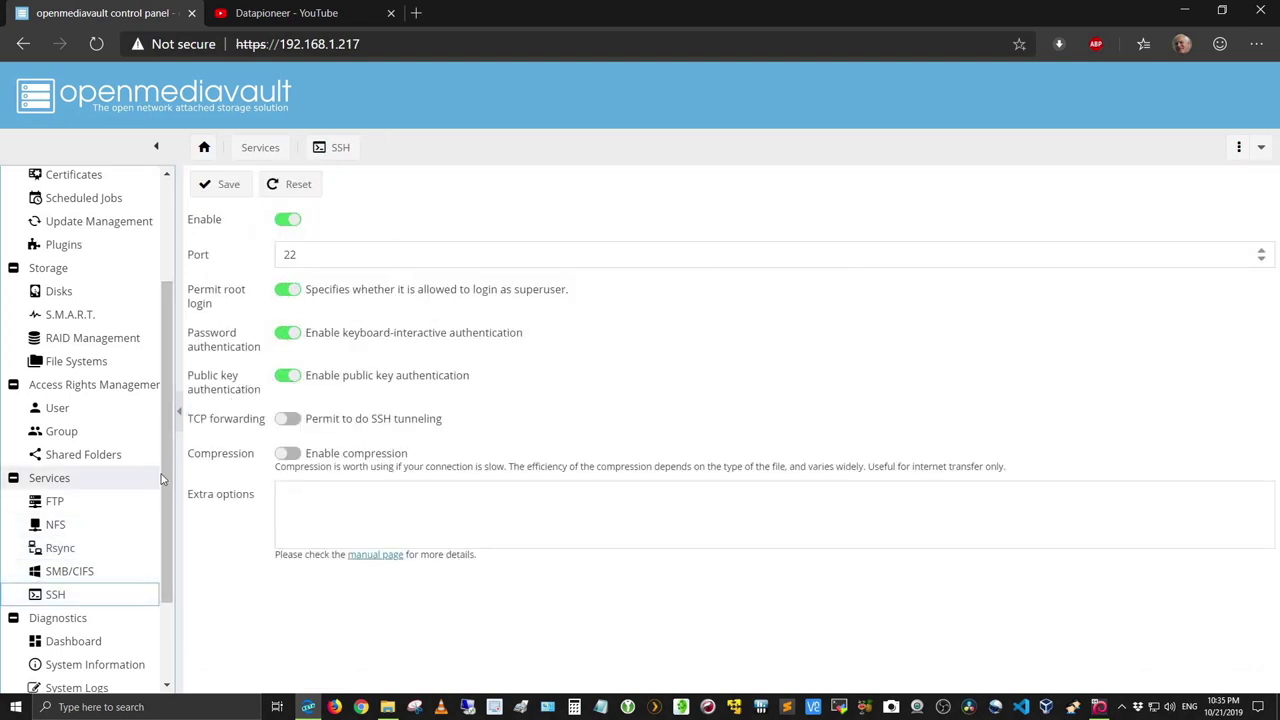
pyautogui.scroll(-2, 160, 479)
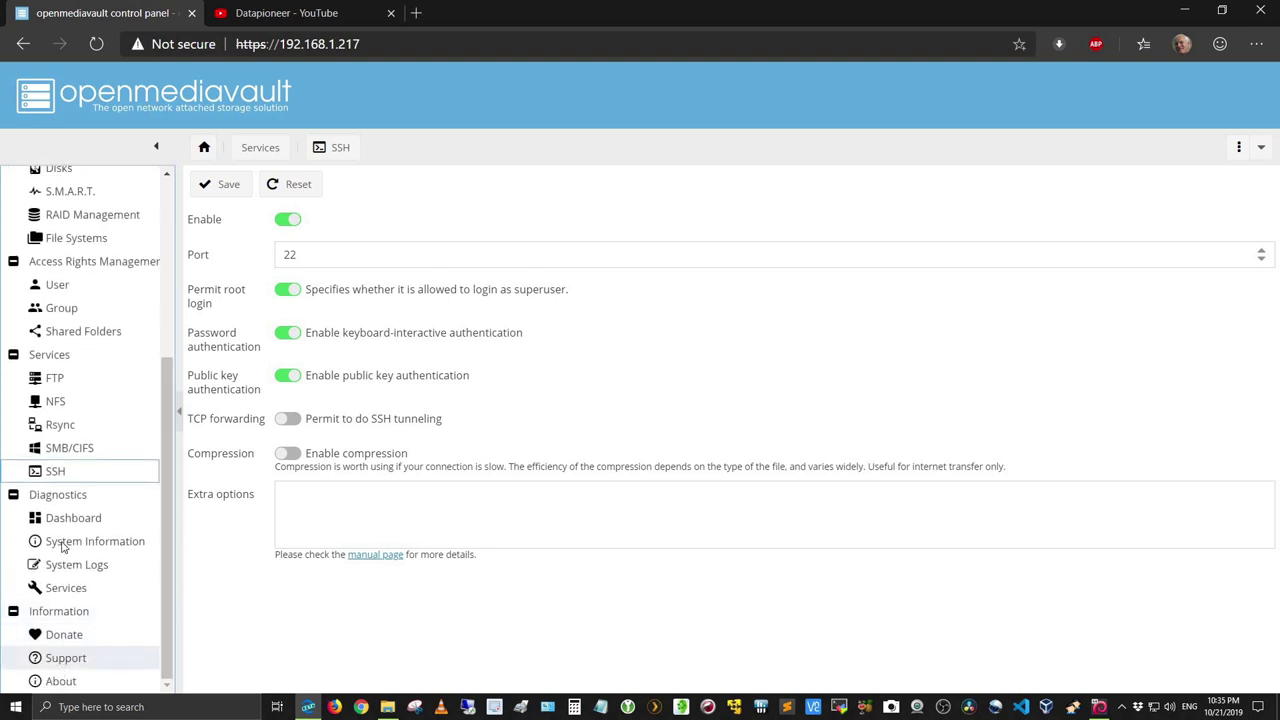
pyautogui.scroll(3, 78, 445)
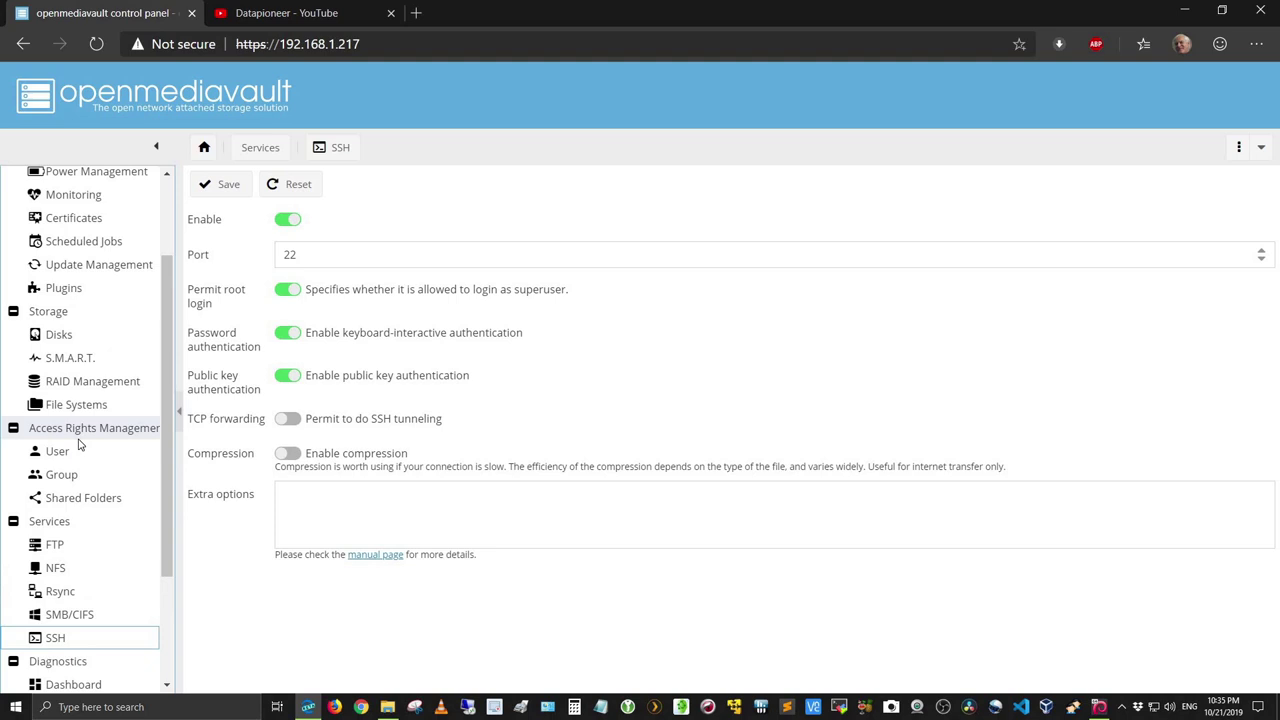
# Step: List the S.M.A.R.T. devices and select the unmonitored 931.32 GiB disk /dev/sde
pyautogui.click(84, 362)
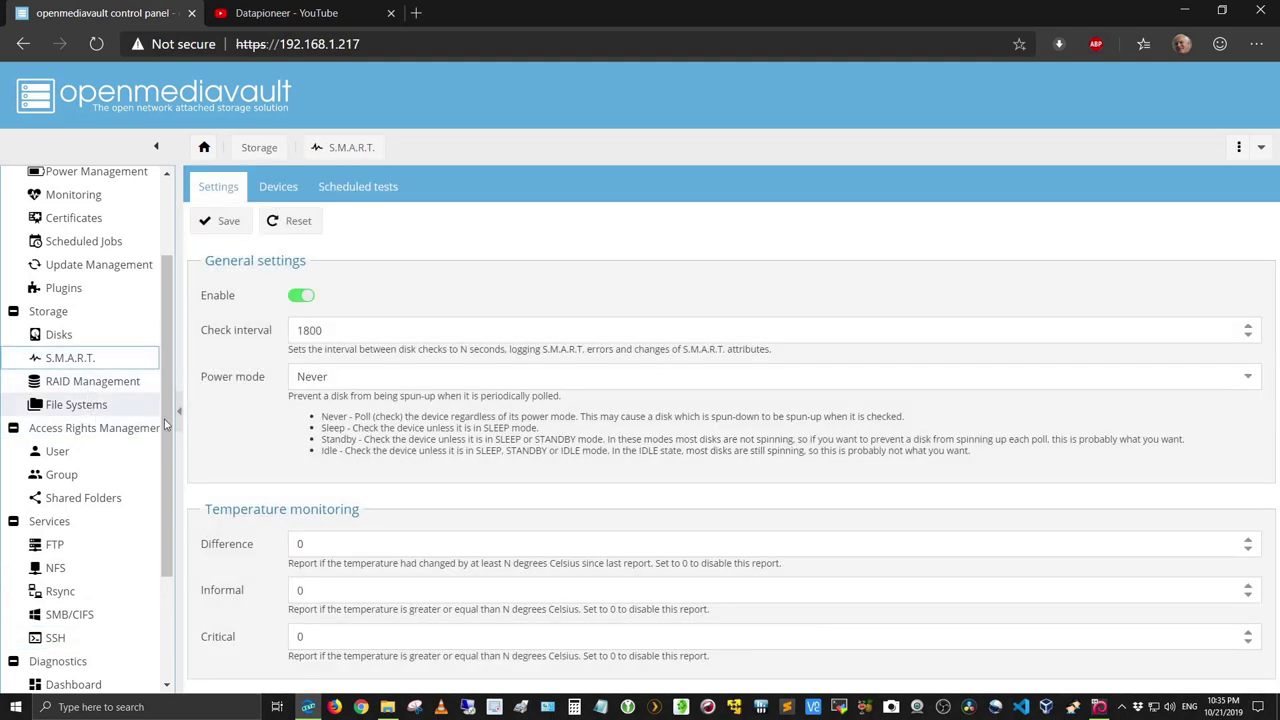
pyautogui.click(280, 187)
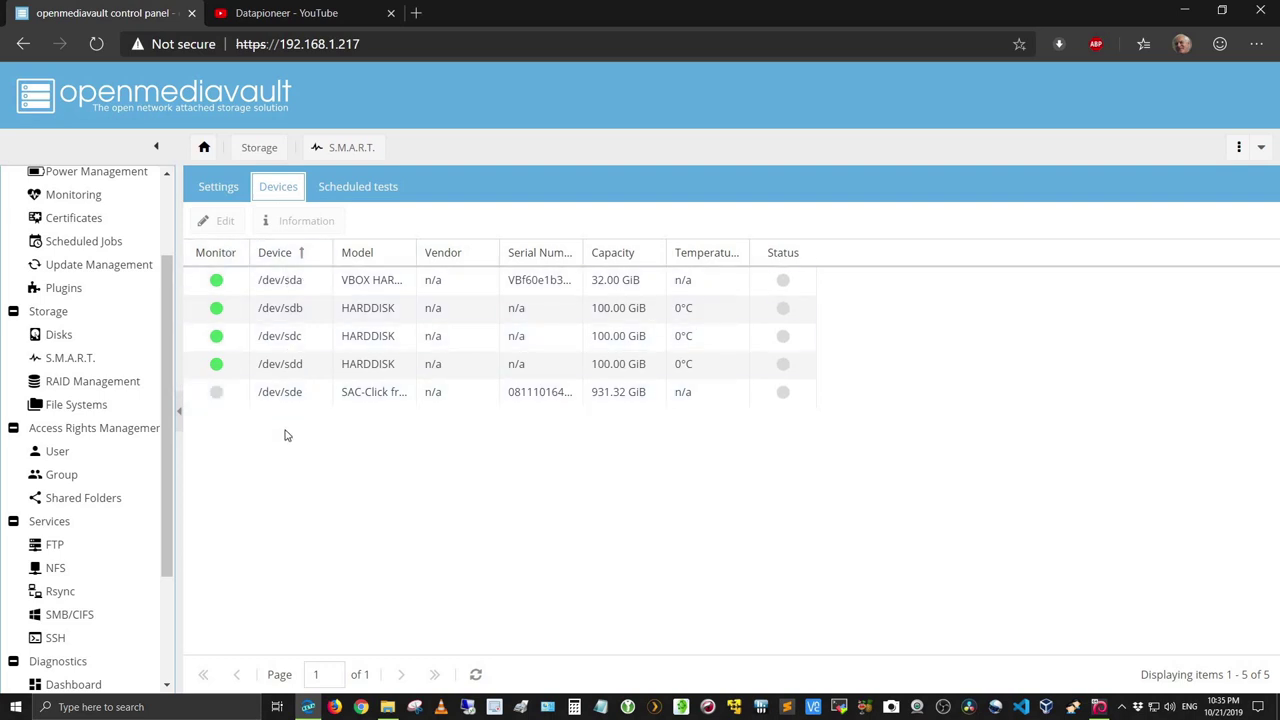
pyautogui.click(222, 396)
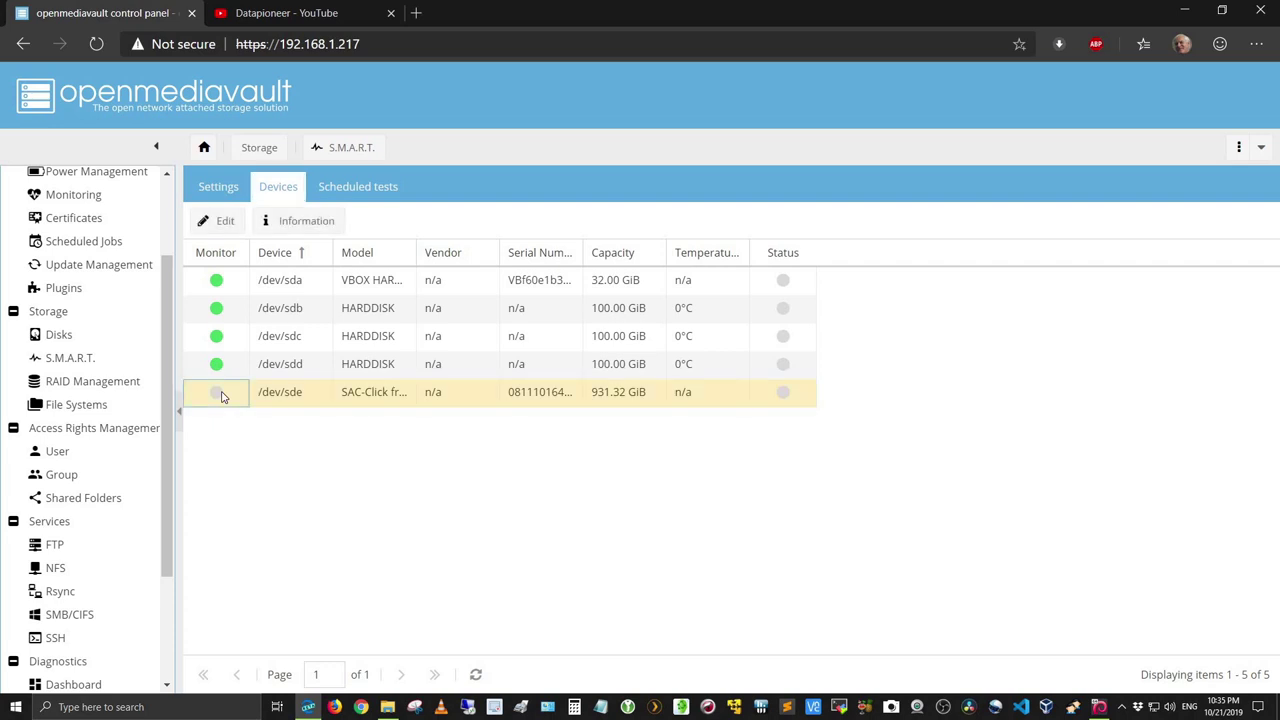
# Step: Enable S.M.A.R.T. monitoring on /dev/sde, save, and apply the configuration change
pyautogui.click(232, 221)
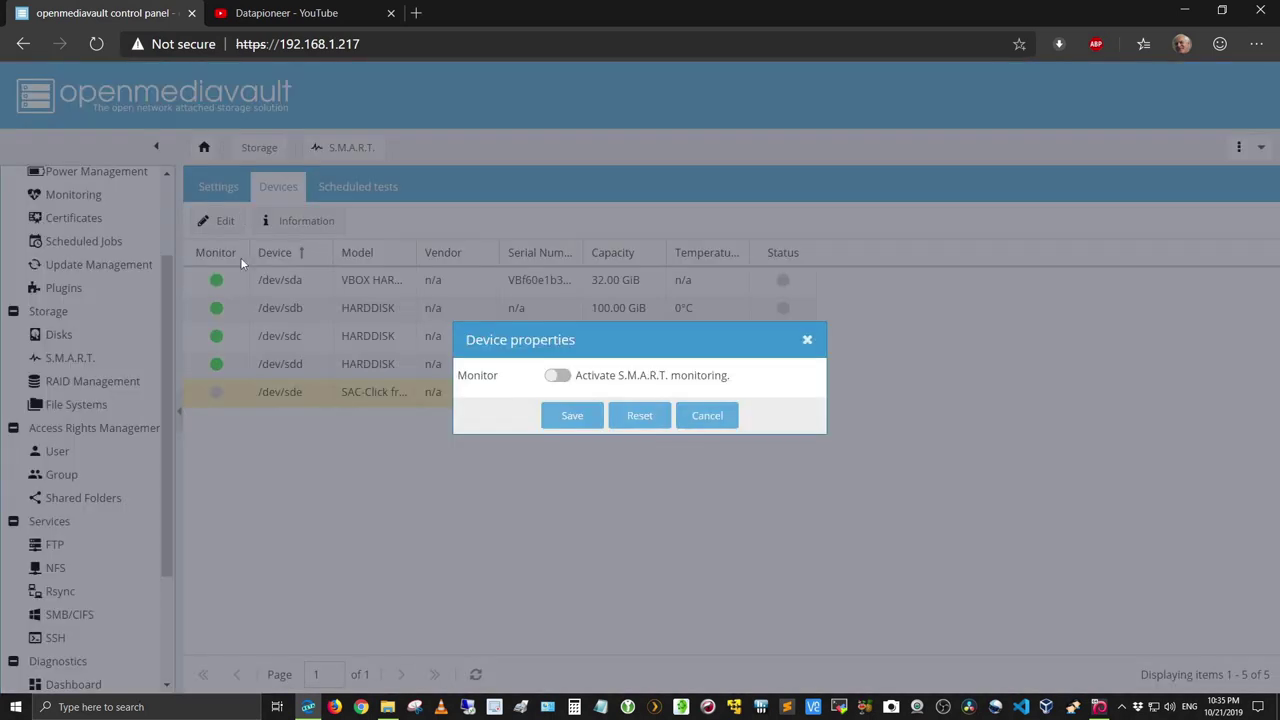
pyautogui.click(558, 376)
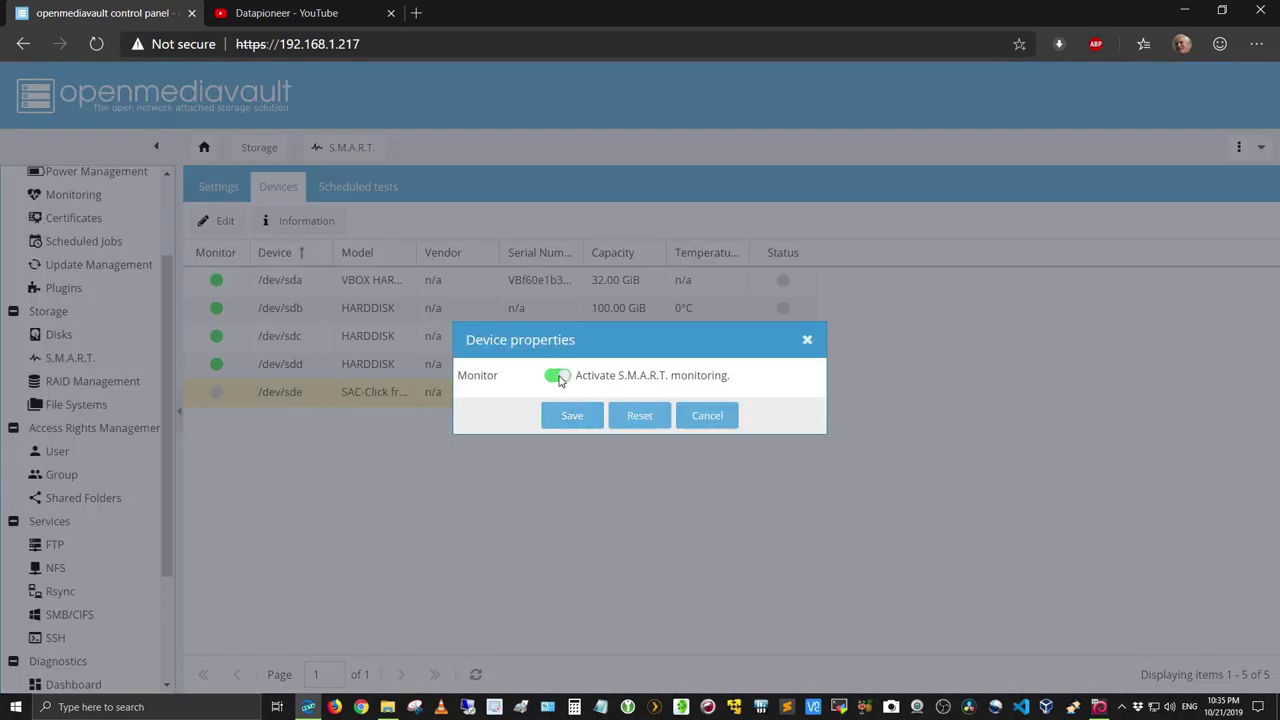
pyautogui.click(559, 425)
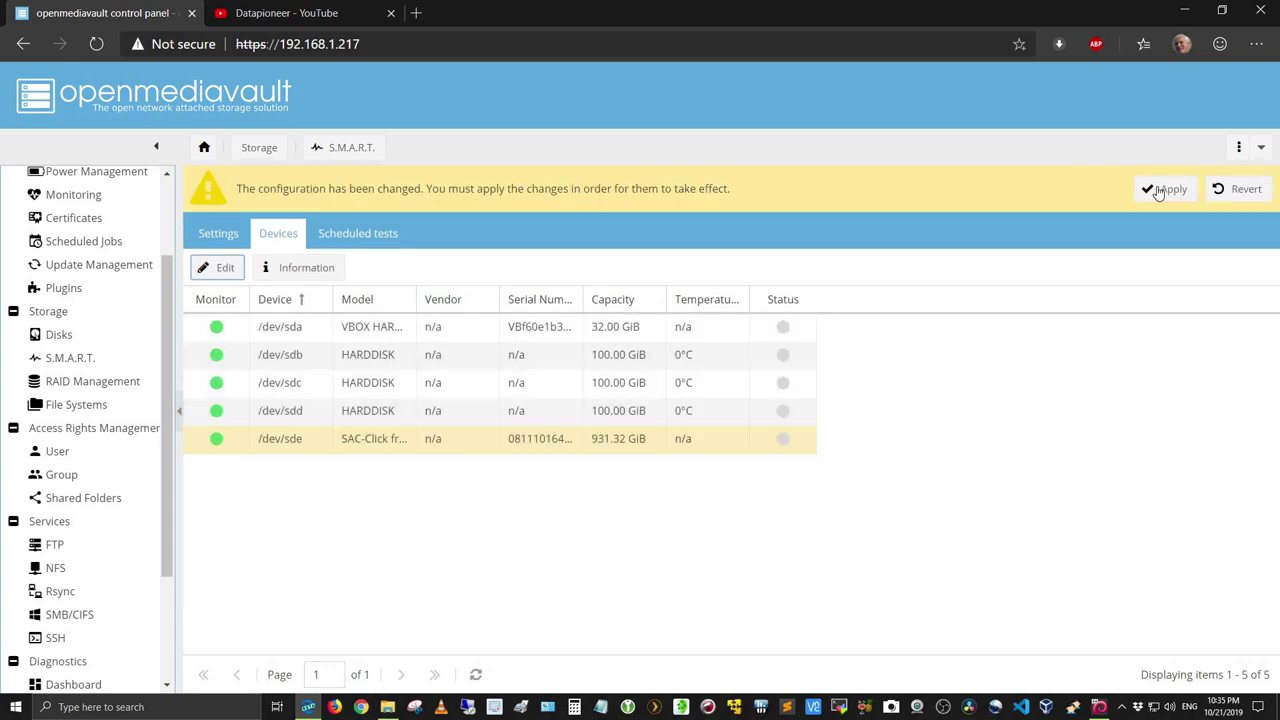
pyautogui.click(1162, 190)
pyautogui.click(606, 425)
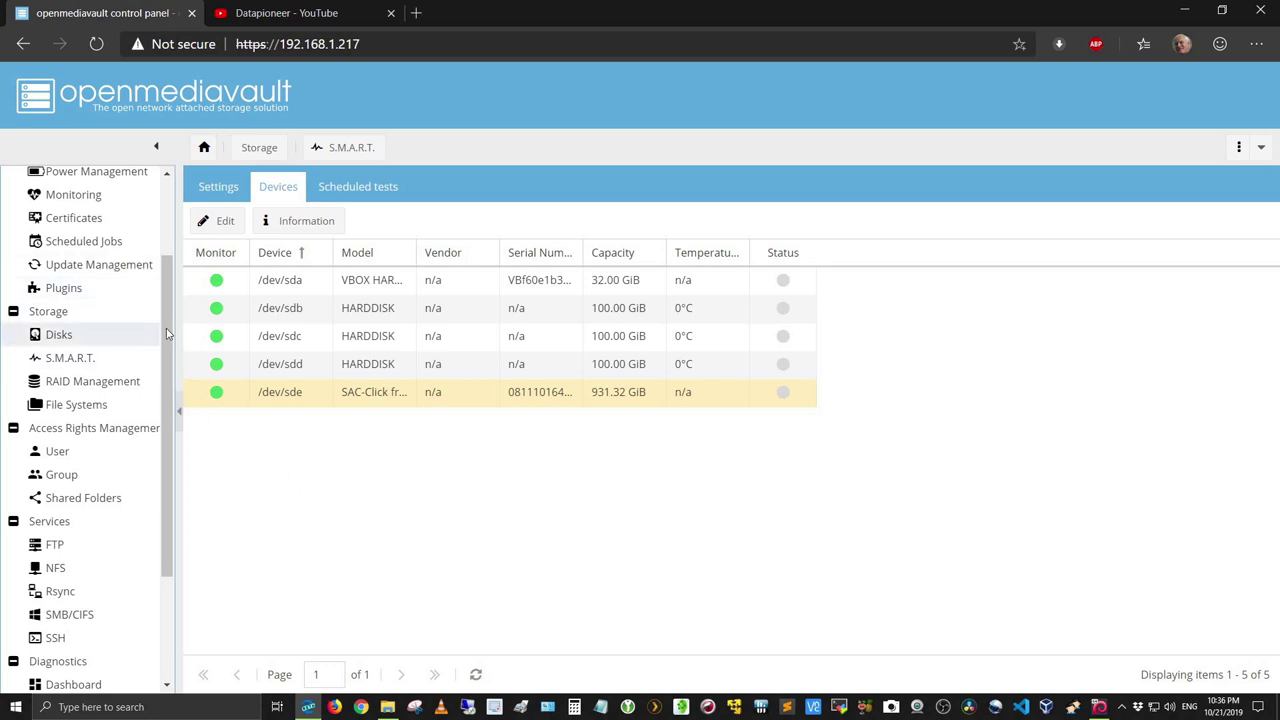
# Step: Open System > Network and view the enp0s3 interface with static IPv4 192.168.1.217
pyautogui.moveTo(167, 334); pyautogui.dragTo(176, 238)
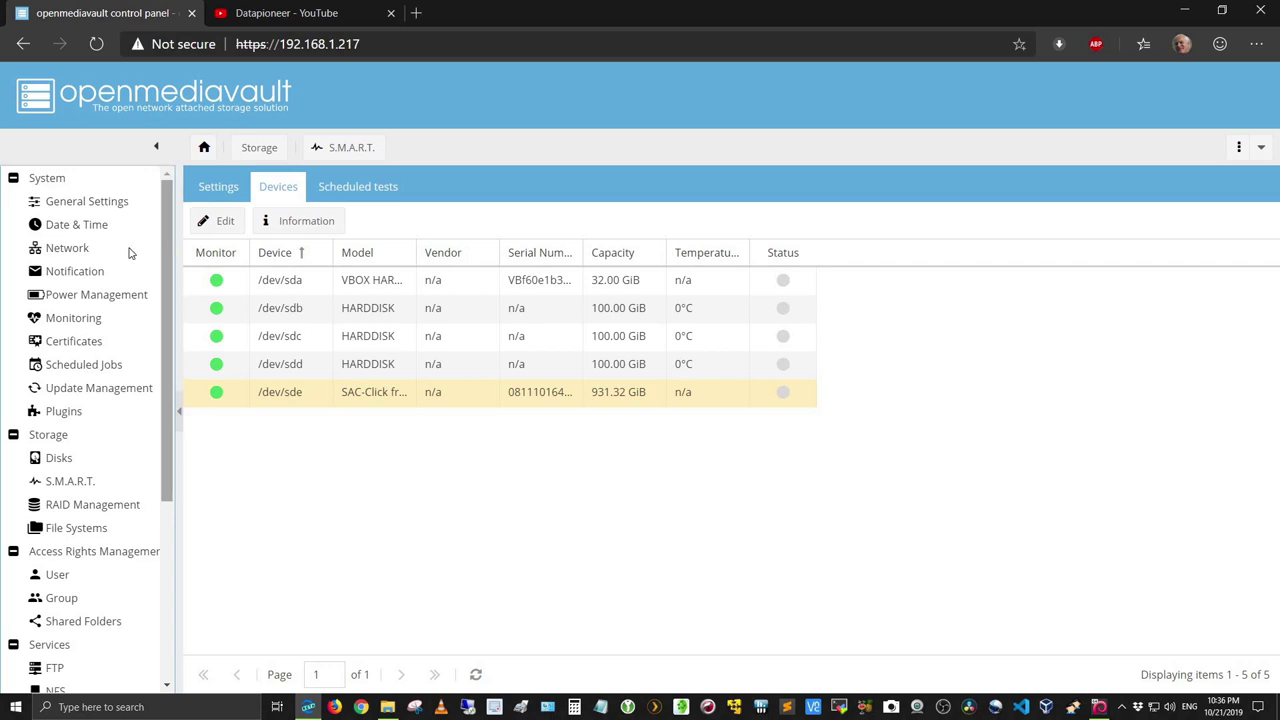
pyautogui.click(90, 255)
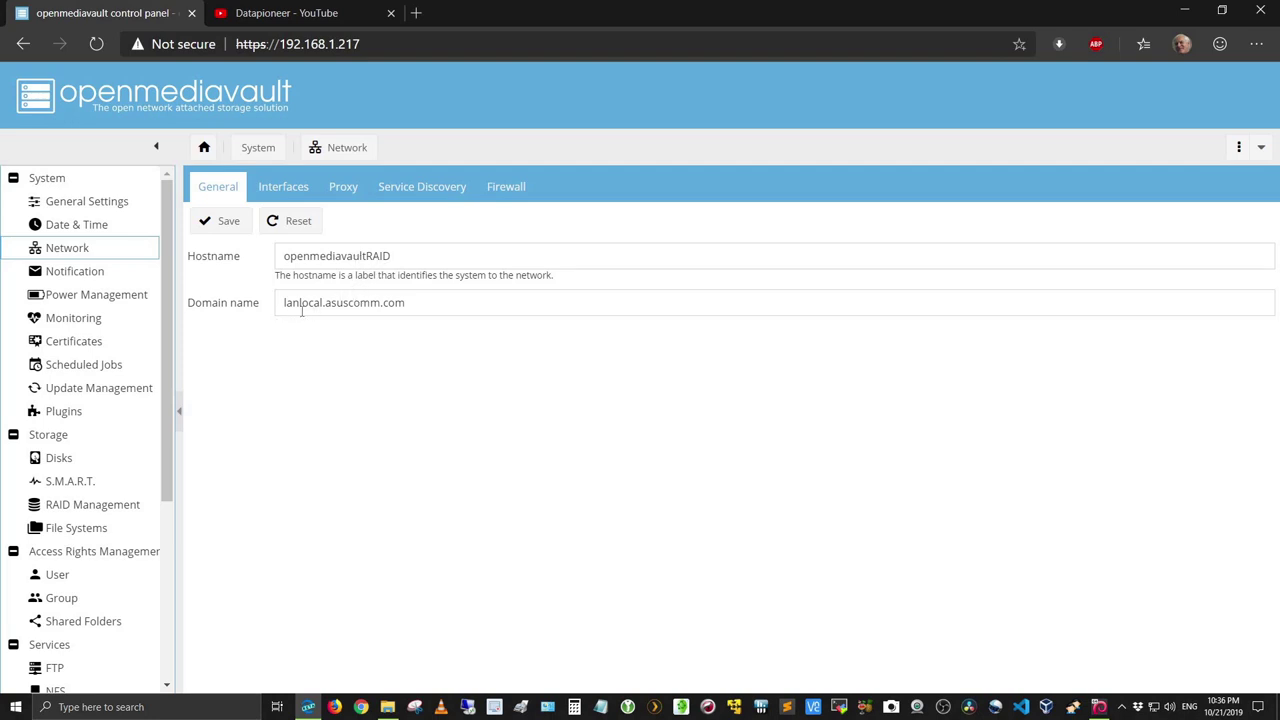
pyautogui.click(286, 190)
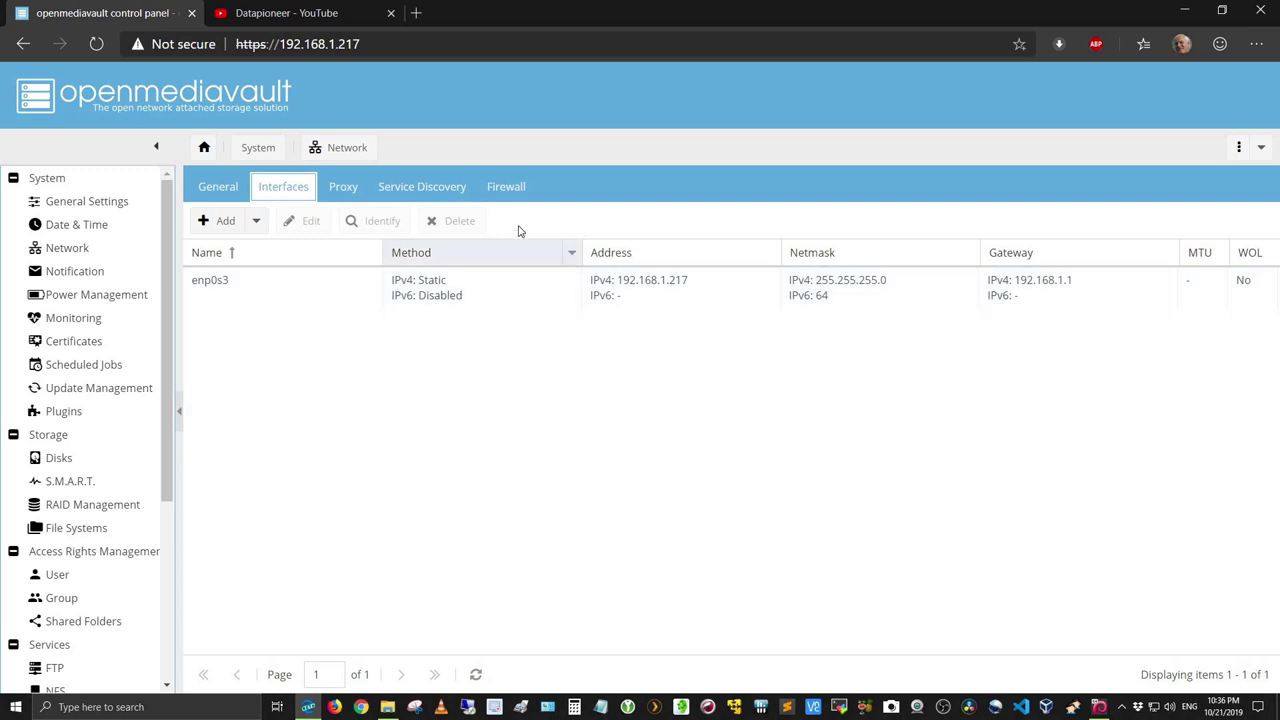
# Step: Display the Network page's Firewall tab, showing no IPv4 rules defined
pyautogui.click(515, 192)
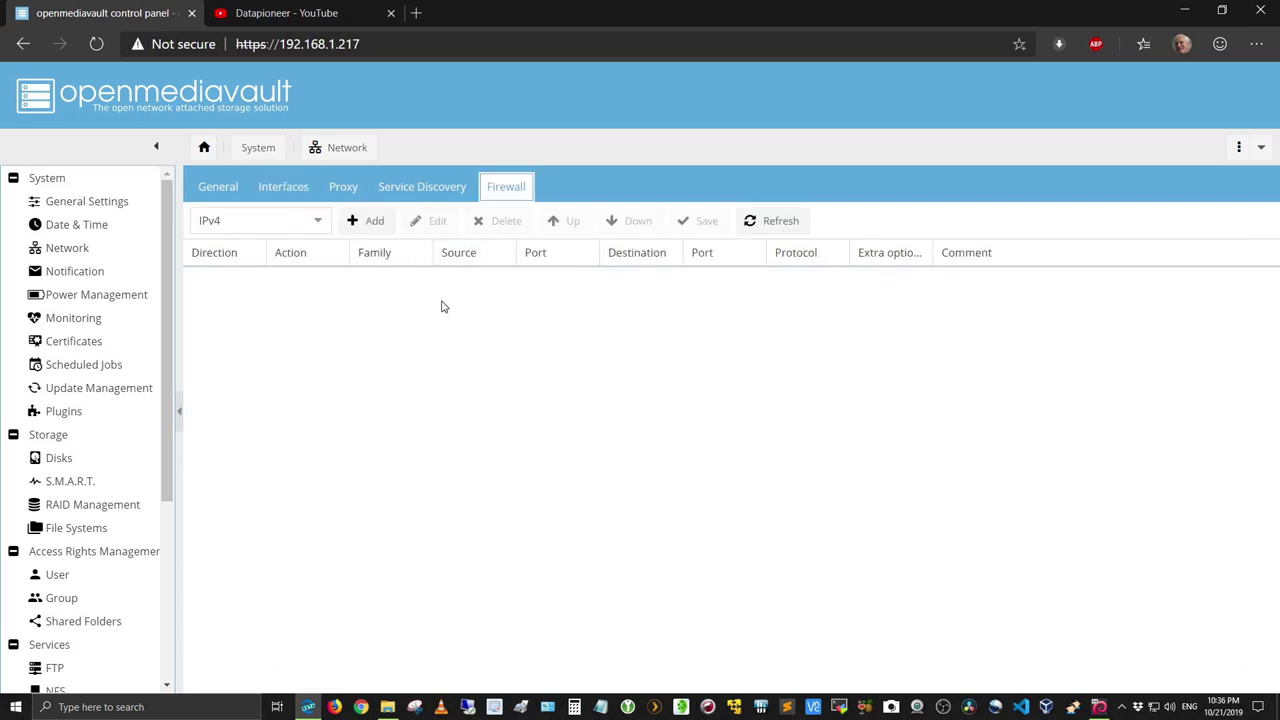